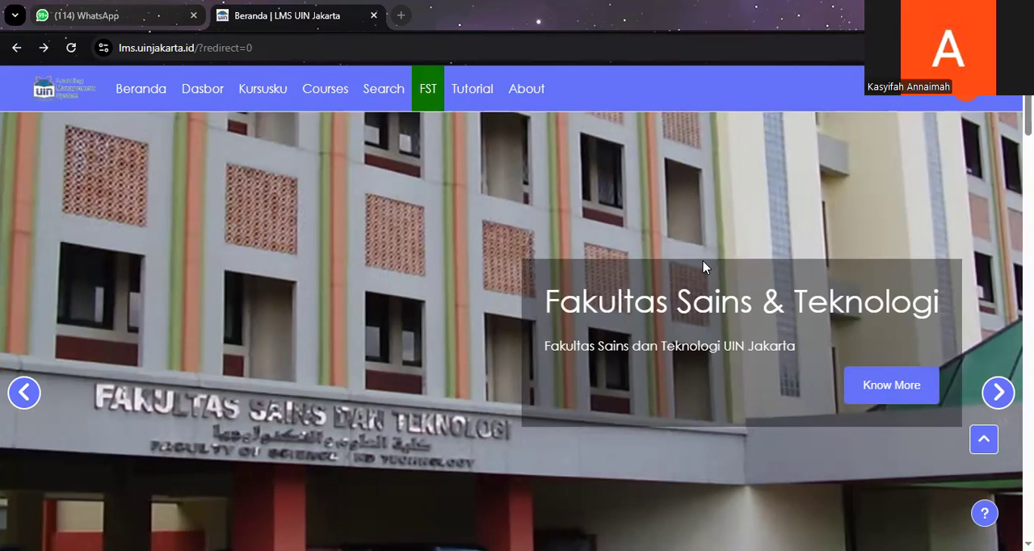
Step: In the Dummy Class course, start a new Kuis activity in the 22 April - 28 April section
click(251, 107)
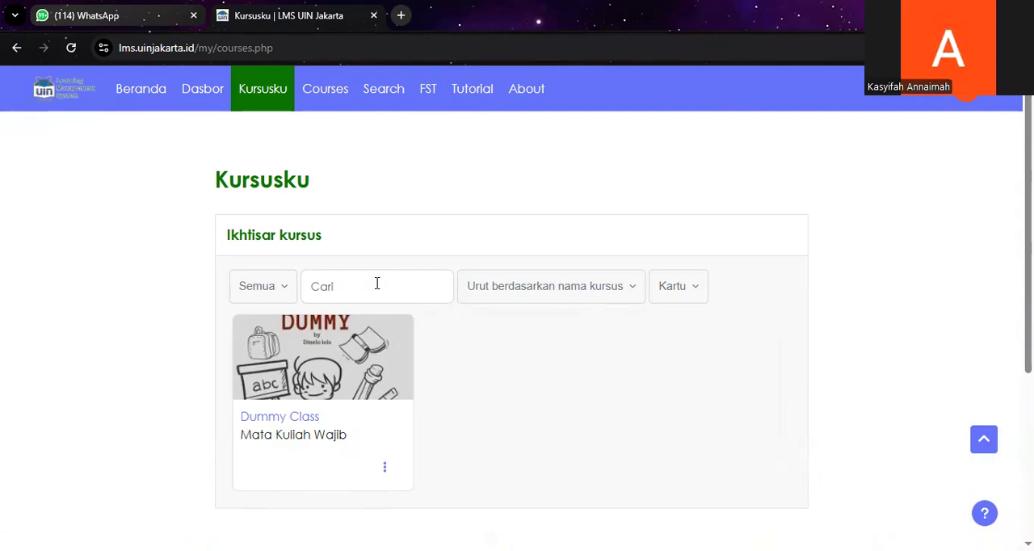
click(298, 421)
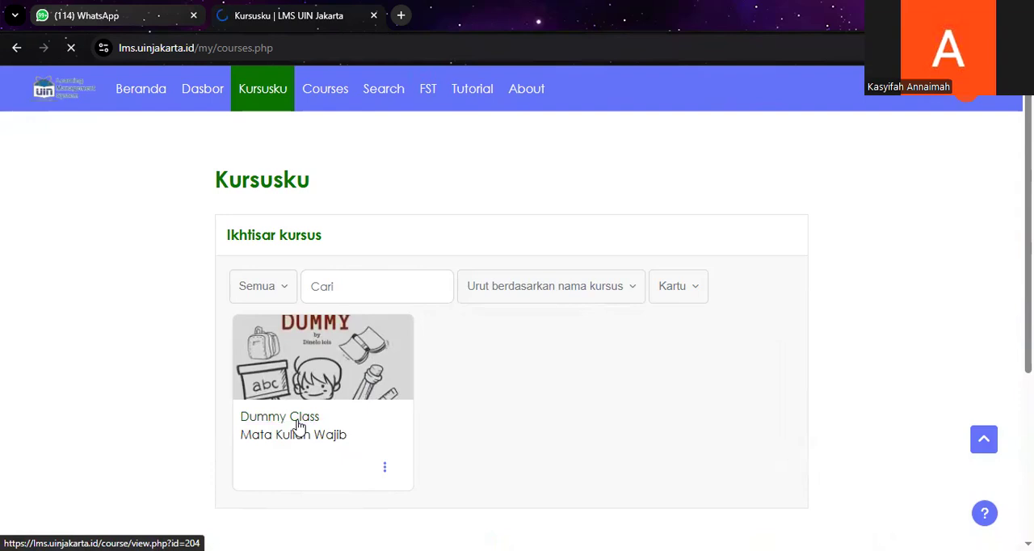
scroll(337, 395, down, 5)
scroll(337, 396, down, 15)
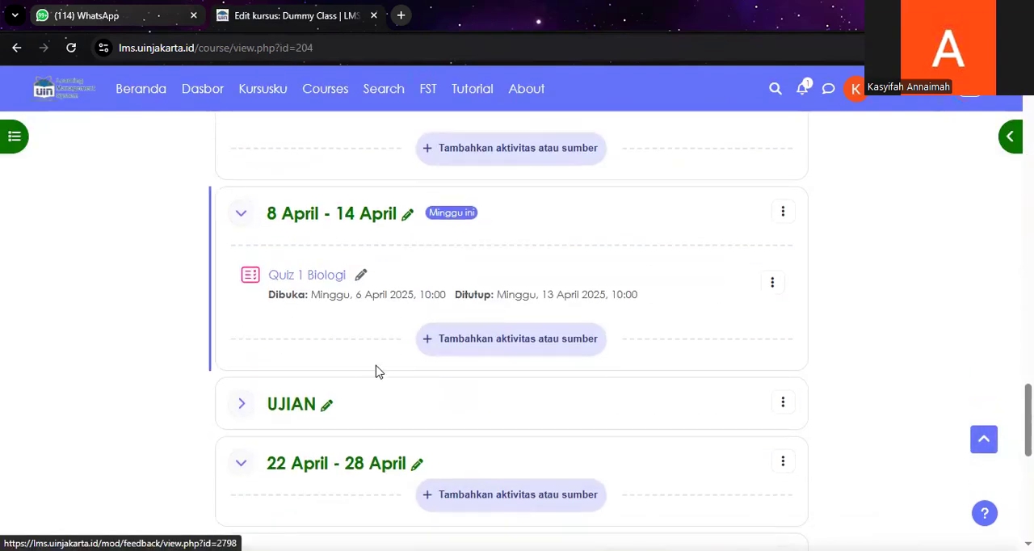
scroll(485, 420, down, 2)
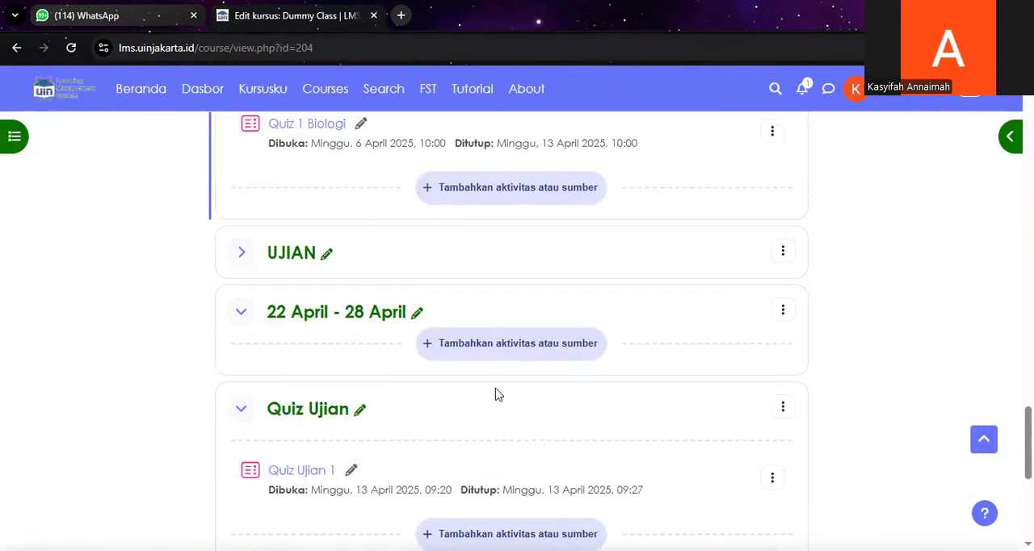
click(511, 344)
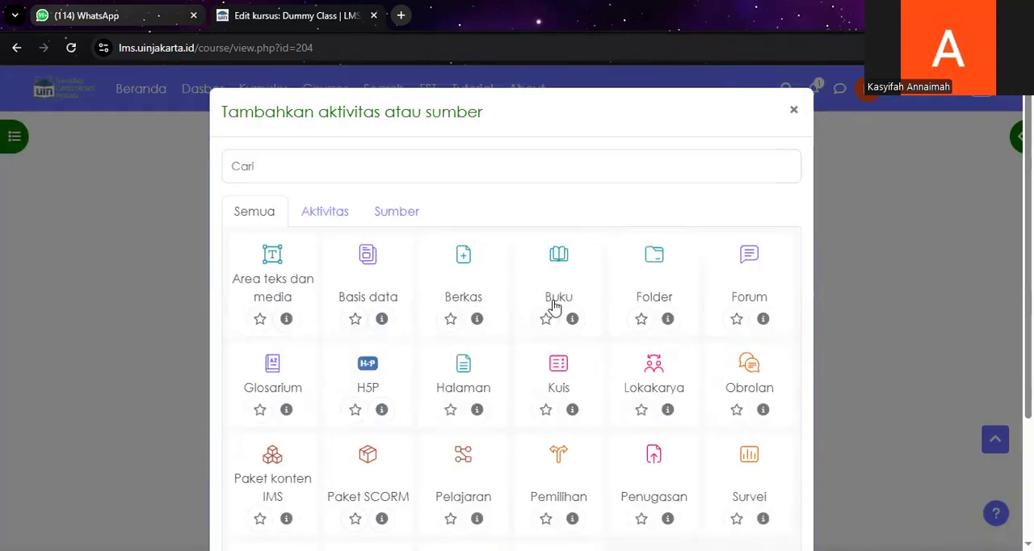
scroll(559, 282, down, 1)
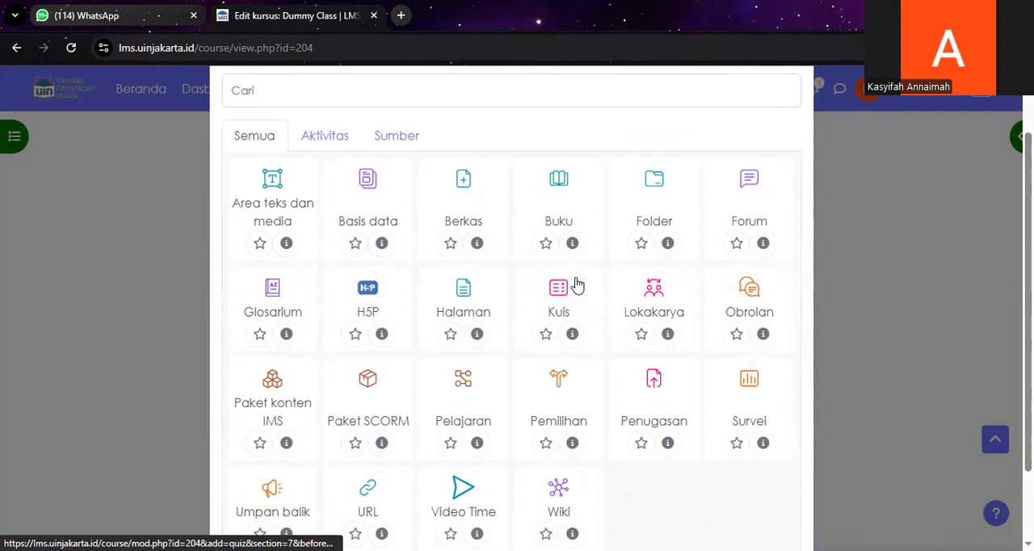
click(559, 290)
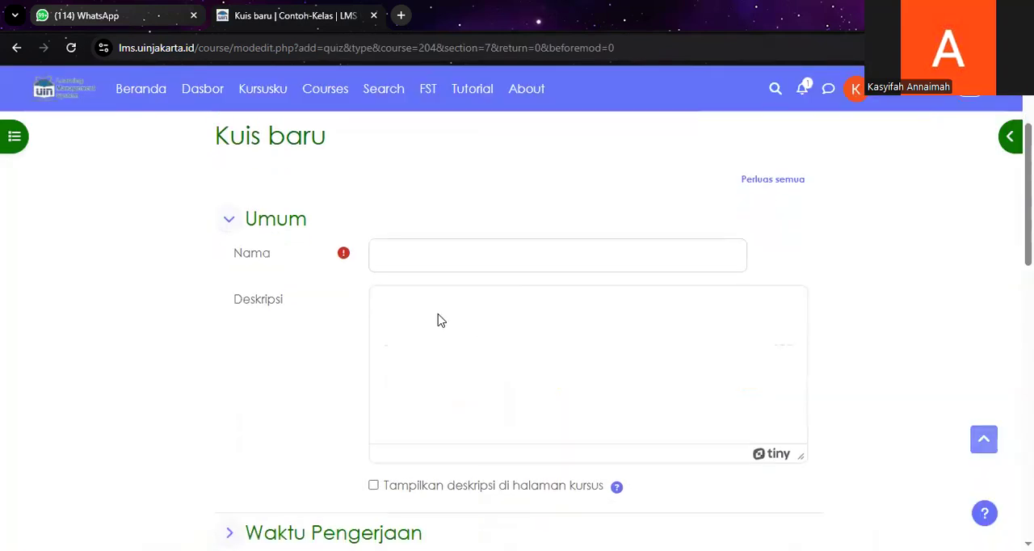
Step: Name the new quiz "Pre Test 01"
click(428, 253)
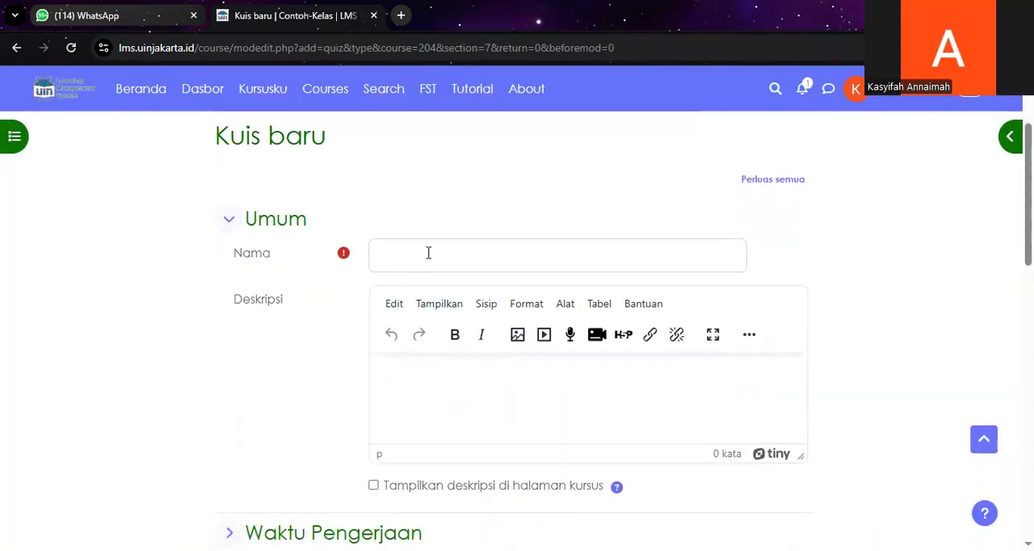
text(Pre Test 01)
Step: Begin the quiz description with "Deskripsi pre test" and a line below it reading "1. Waktu pengerjaan 5 menit"
click(459, 388)
text(Deskri)
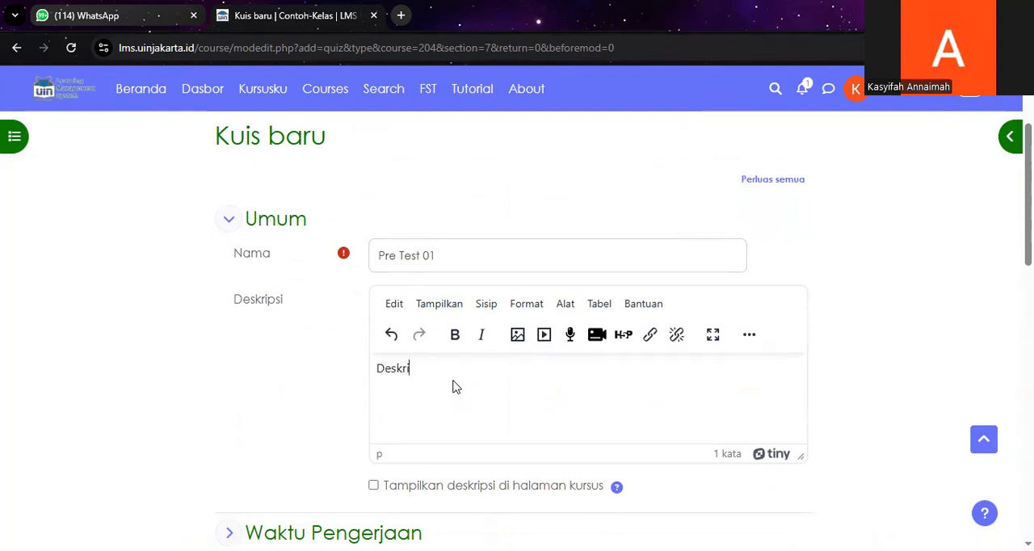
text(psi pre test)
key(Return)
text(1. Wa)
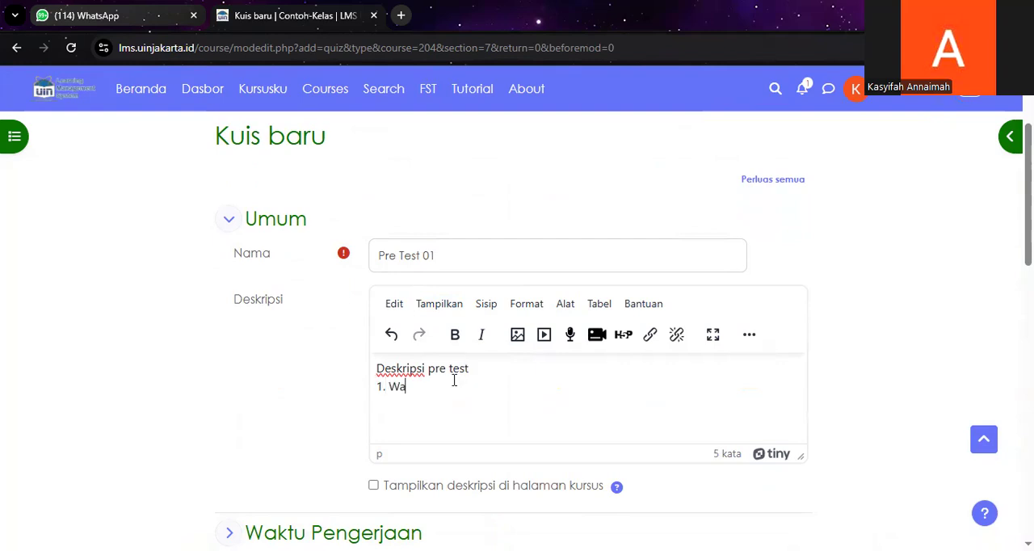
text(ktu pengerjaan 5 meni)
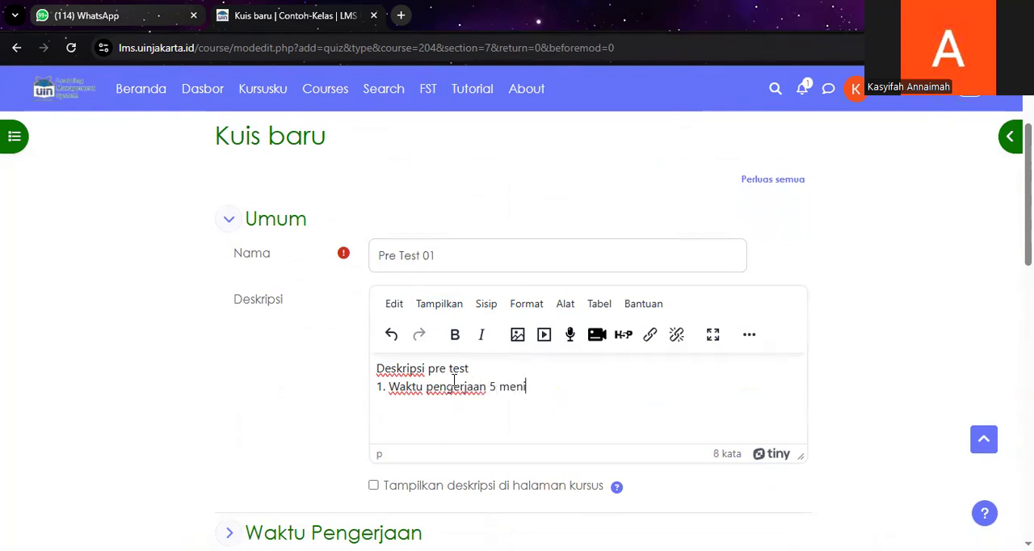
text(t 2. soal pi)
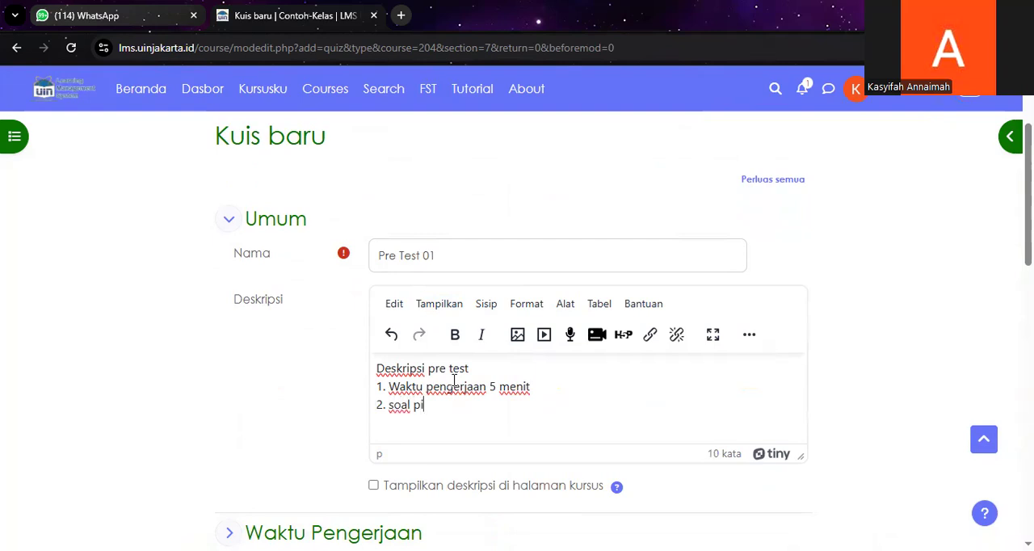
text(lihan ganda)
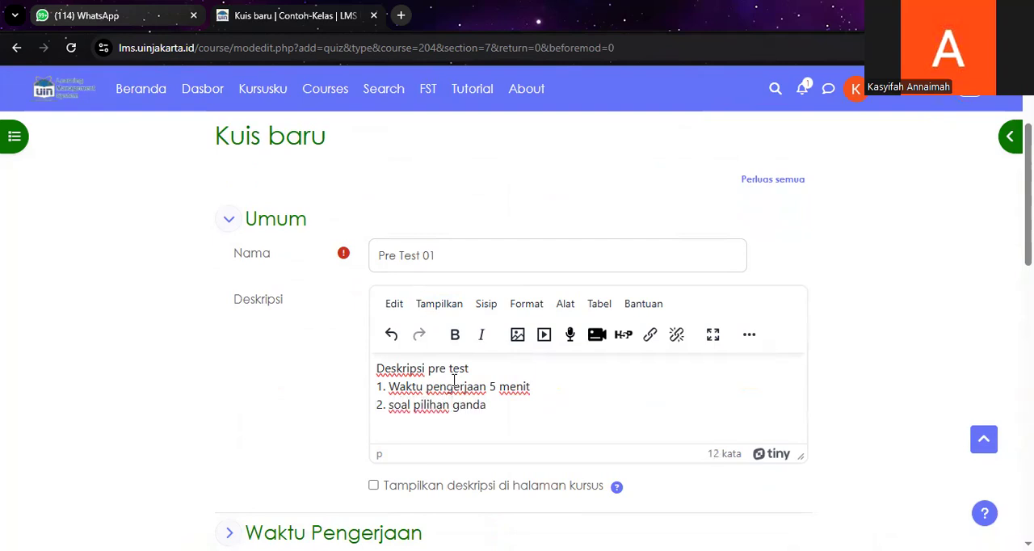
text( 3.soal)
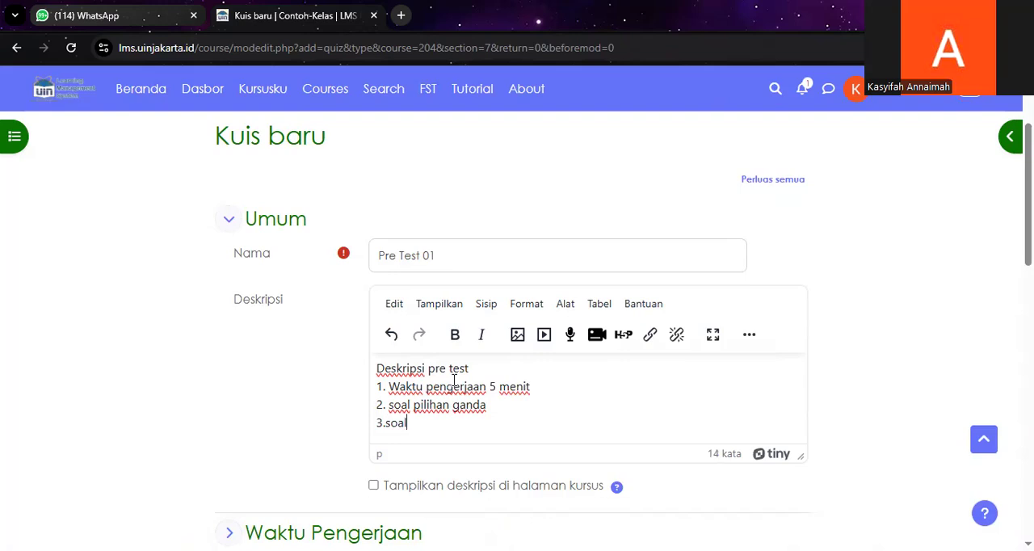
Step: Add the description lines "2. soal pilihan ganda" and "3.materi ekonomi syariah"
key(BackSpace)
key(BackSpace)
text(materi ekonomi)
key(BackSpace)
text(i syariah)
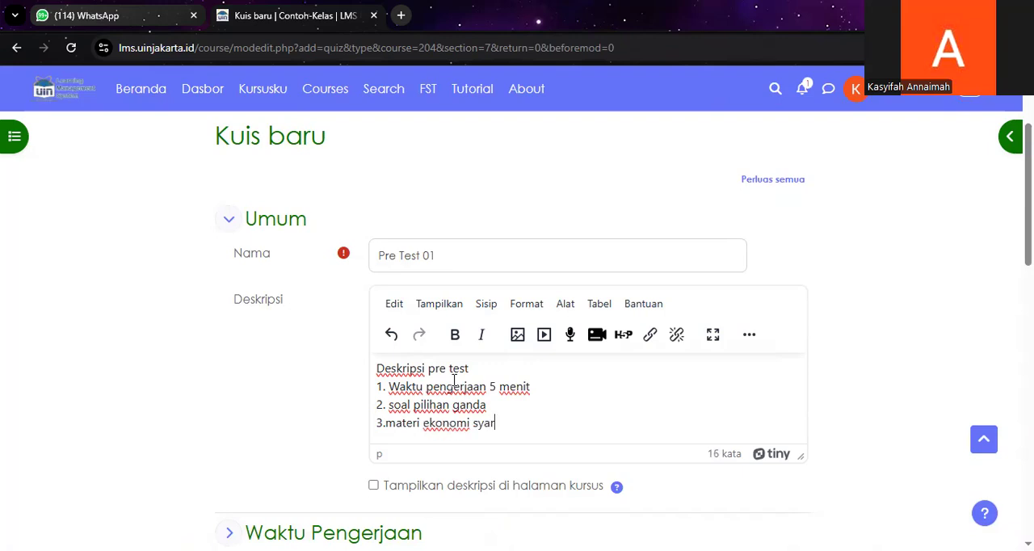
Step: Enable the quiz's opening and closing times and set the opening to 14 April 2025, 08:00
scroll(452, 380, down, 3)
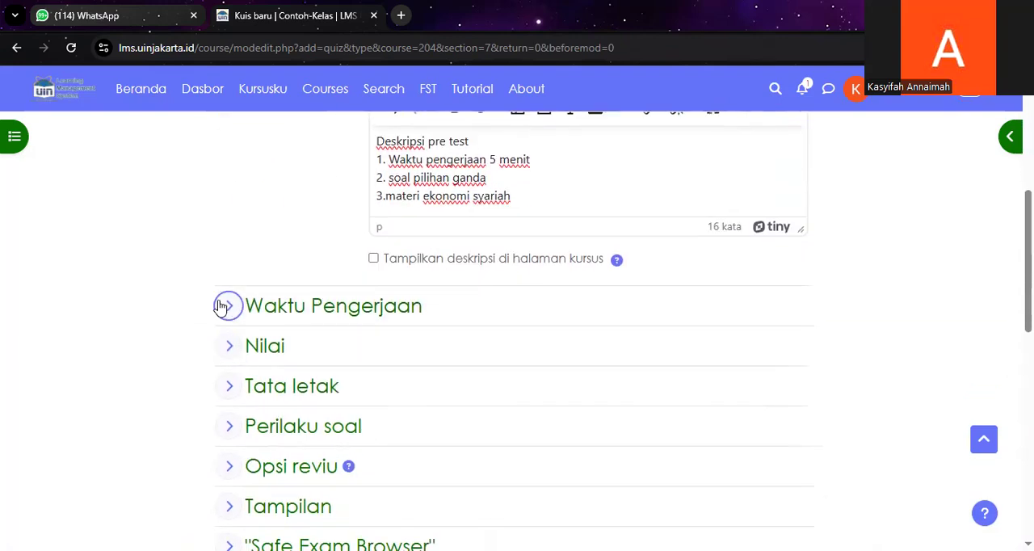
click(228, 305)
click(373, 340)
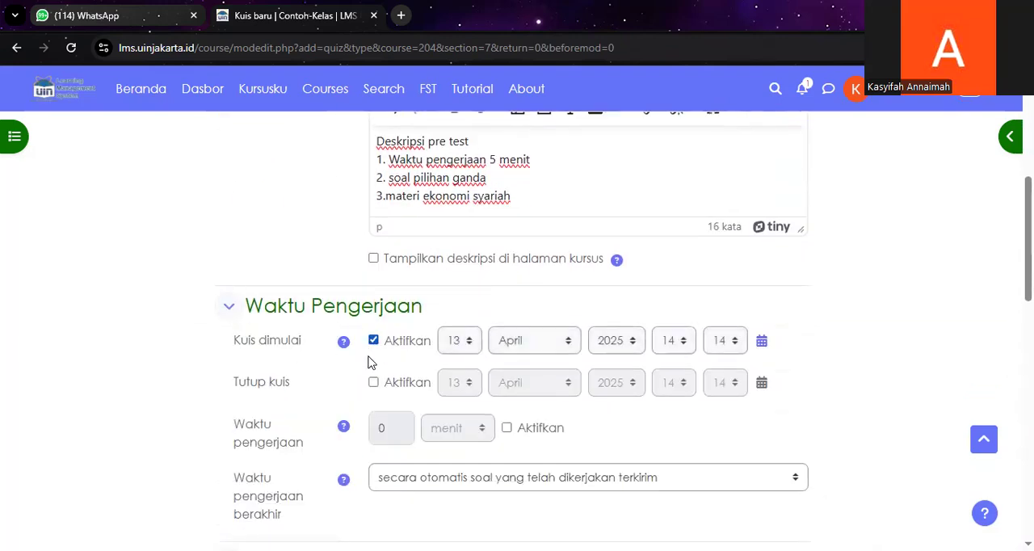
click(373, 382)
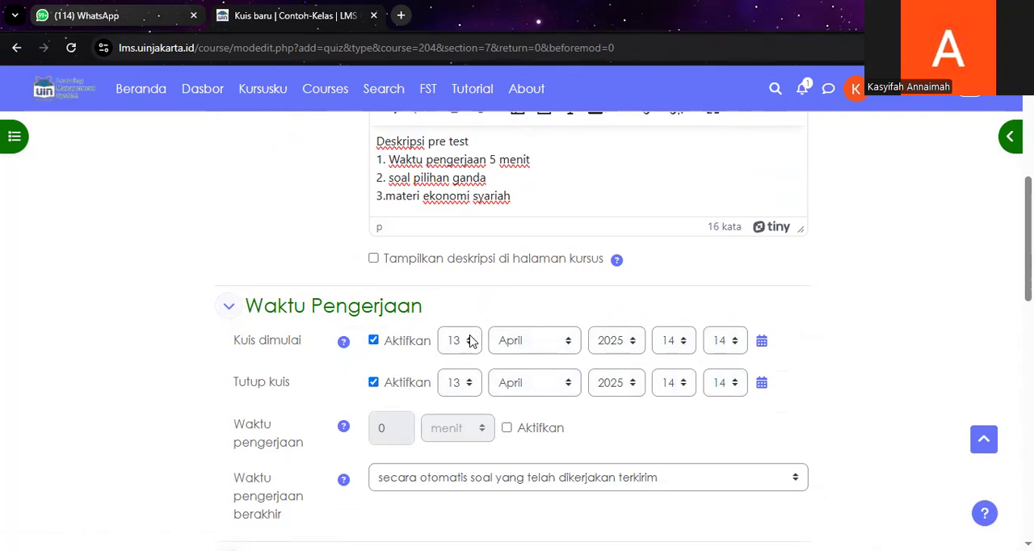
click(471, 340)
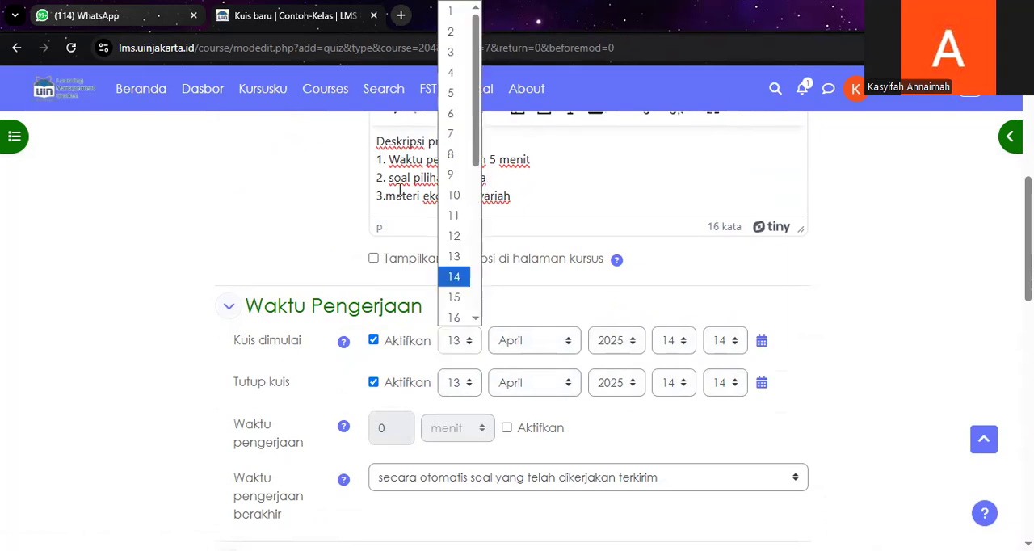
click(453, 276)
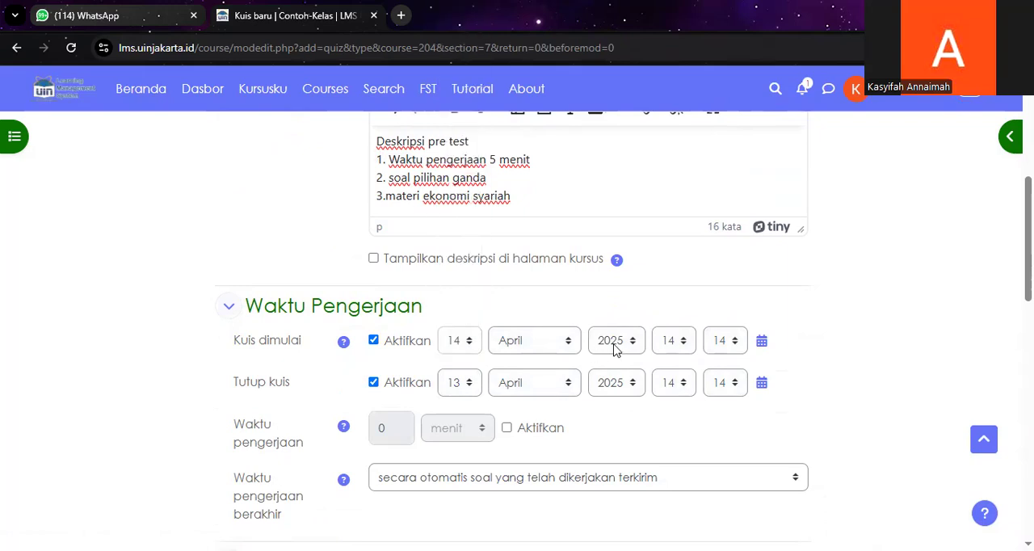
click(683, 341)
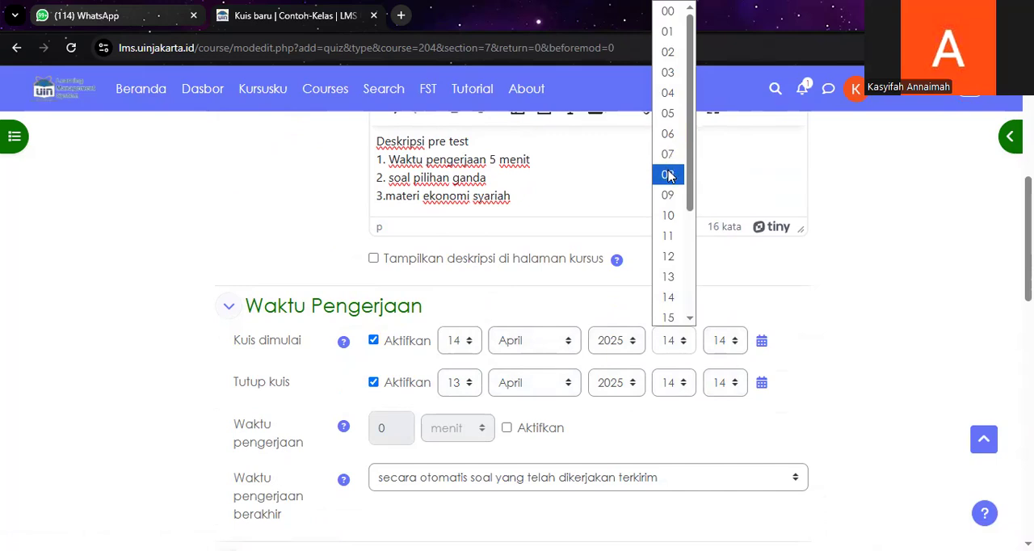
click(668, 176)
click(736, 342)
click(723, 12)
Step: Set the quiz's closing time to 14 April 2025, 08:10
click(683, 387)
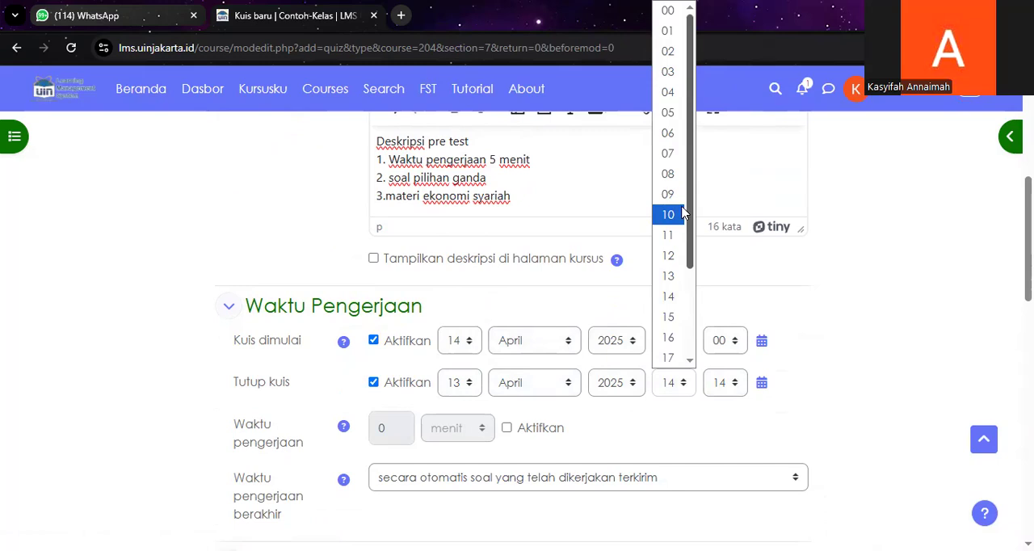
click(676, 185)
click(732, 385)
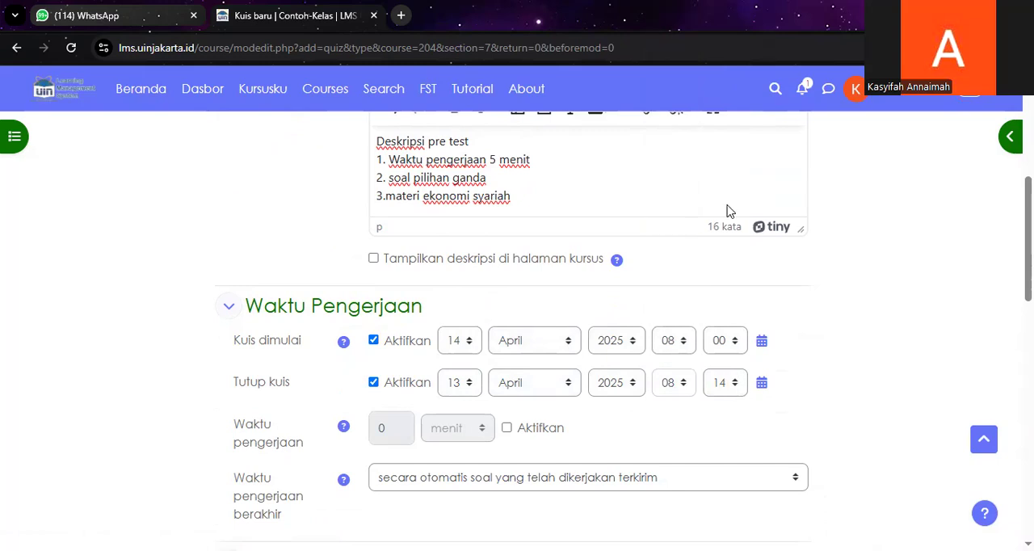
click(721, 214)
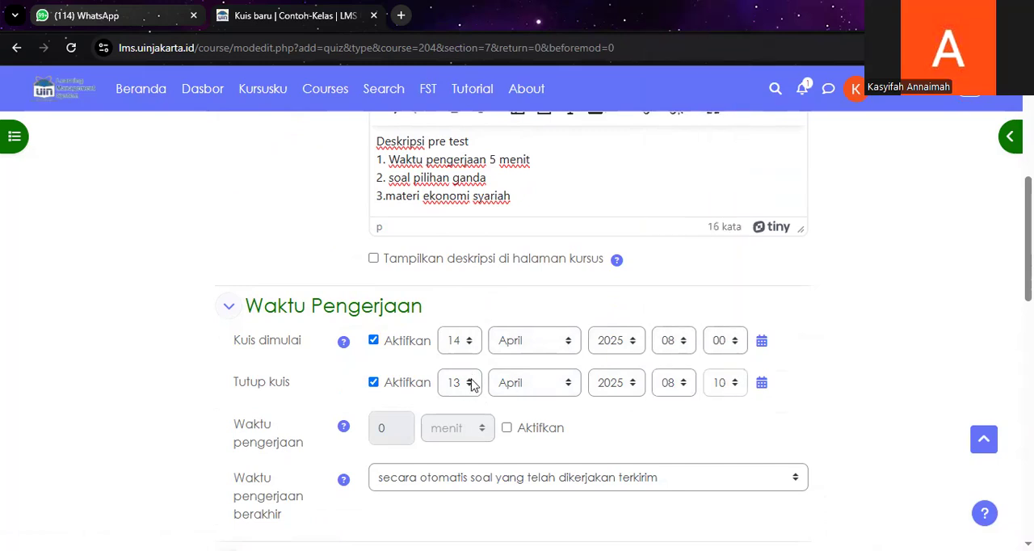
click(469, 383)
click(466, 281)
Step: Enable a time limit of 5 menit and choose "secara otomatis soal yang telah dikerjakan terkirim" for when time expires
scroll(449, 372, down, 1)
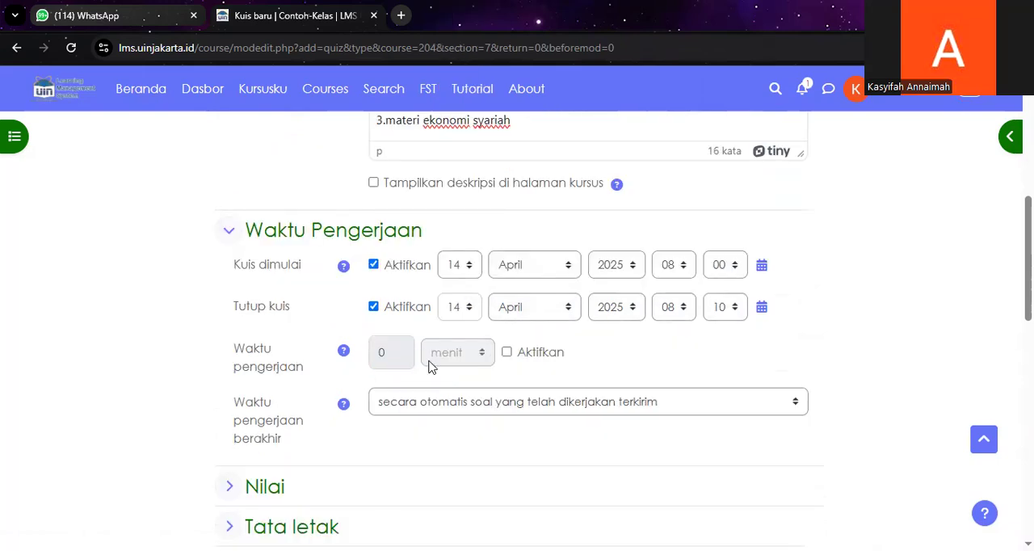
click(503, 355)
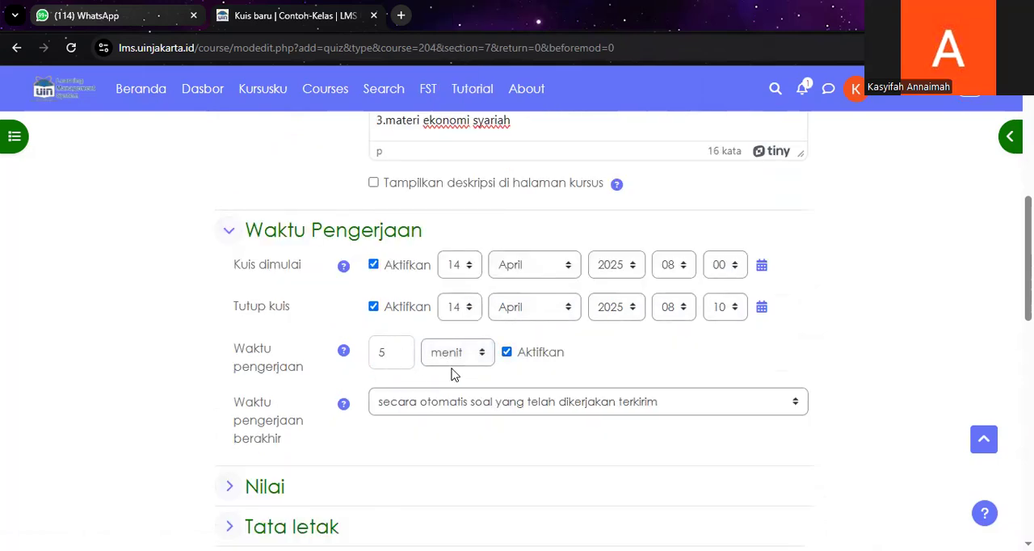
click(622, 358)
scroll(618, 355, down, 1)
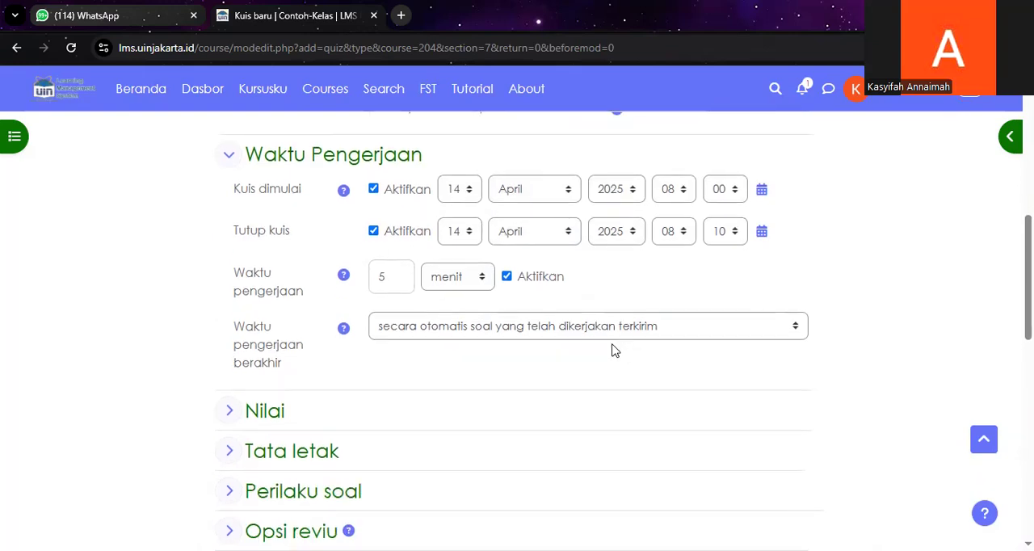
click(532, 336)
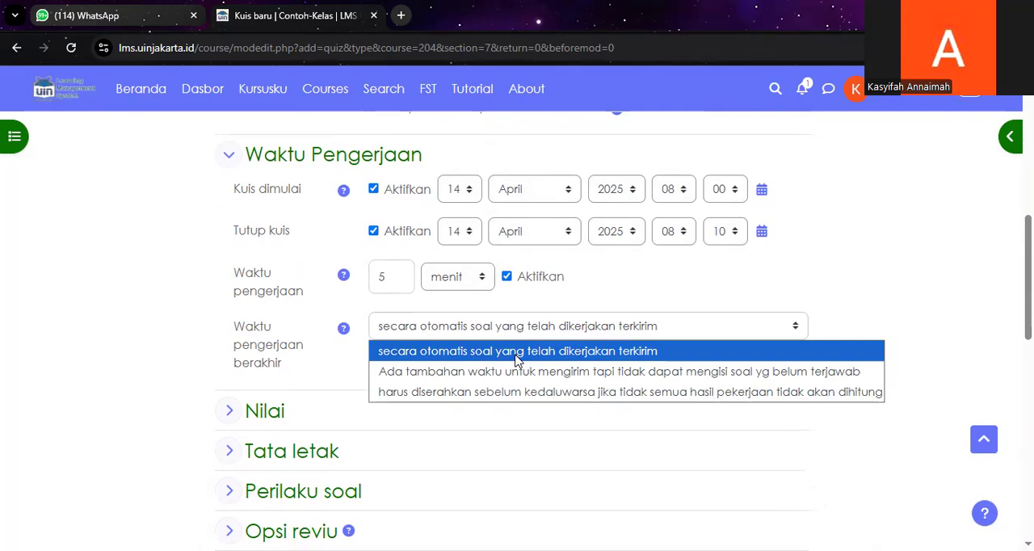
click(517, 356)
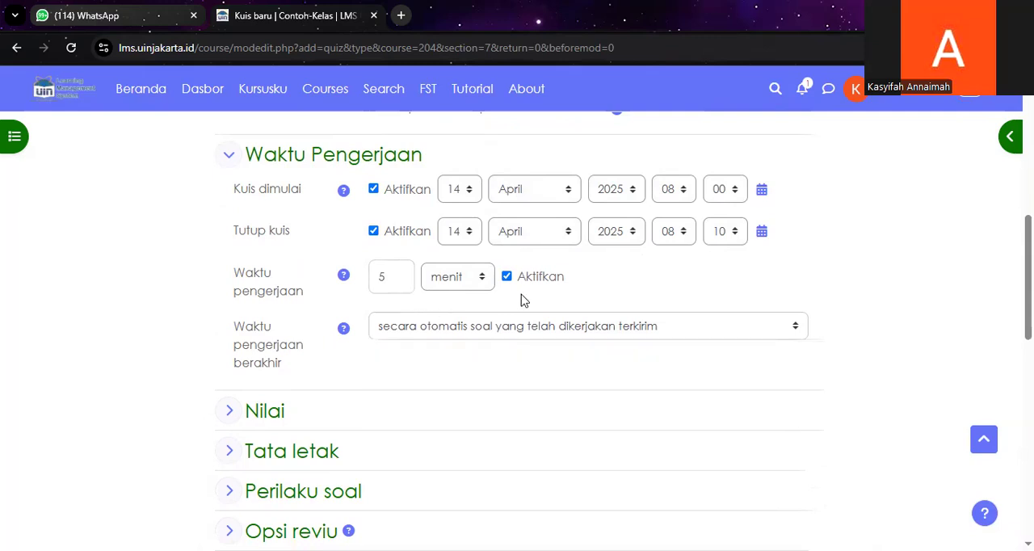
Step: Save the quiz settings and display the Pre Test 01 quiz
scroll(670, 304, down, 1)
scroll(614, 307, up, 1)
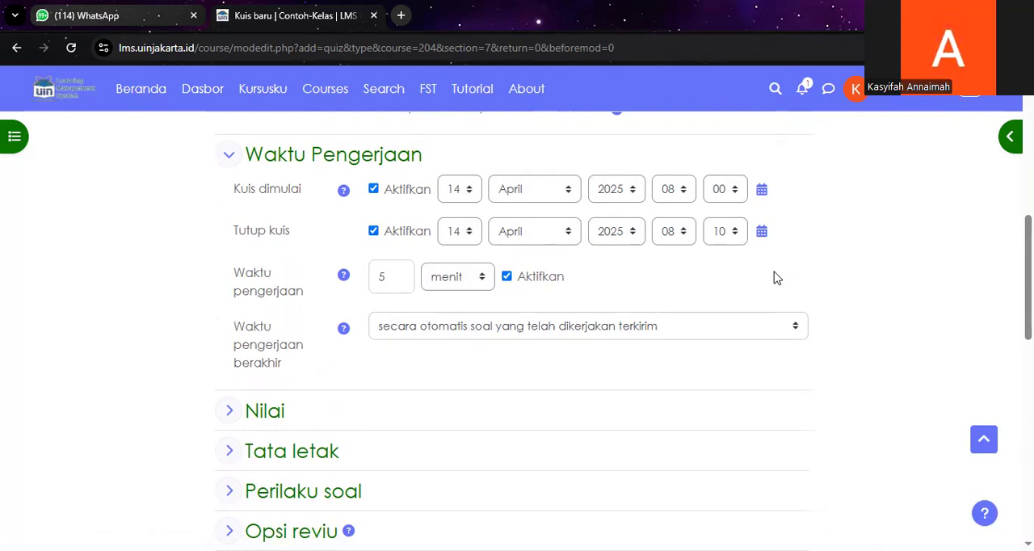
scroll(771, 275, down, 6)
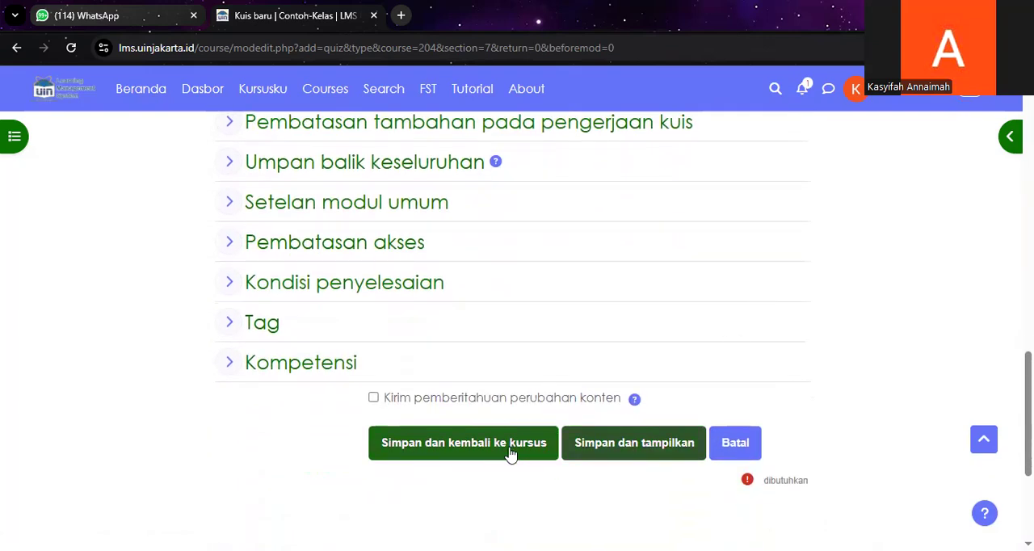
click(609, 444)
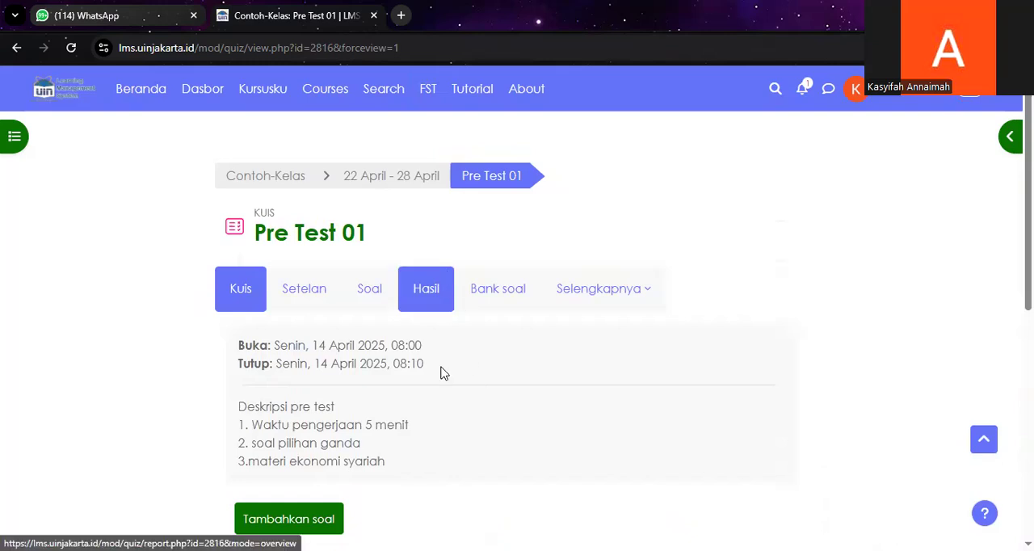
Step: Open the page for adding questions to the Pre Test 01 quiz
scroll(443, 372, down, 1)
scroll(455, 356, down, 2)
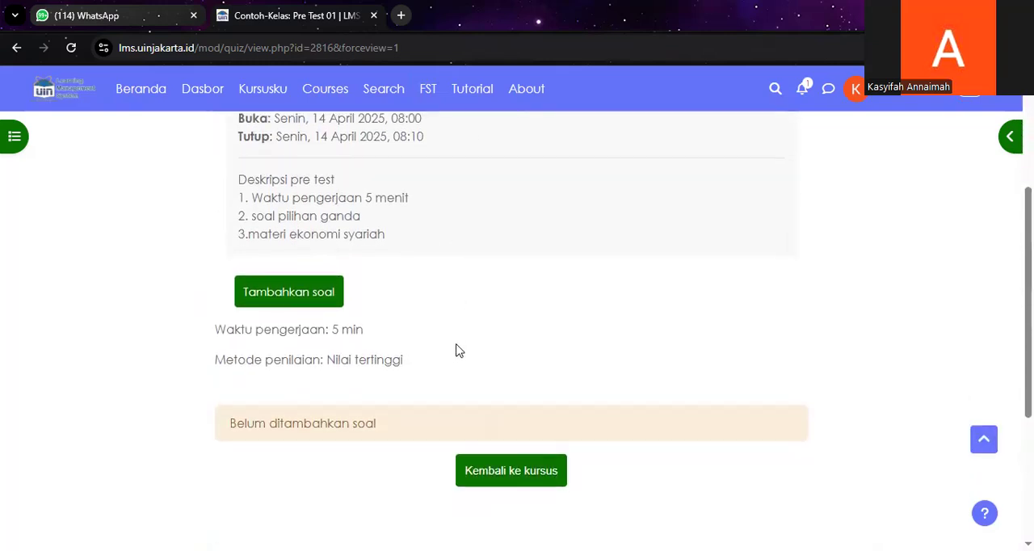
scroll(456, 352, up, 2)
click(288, 452)
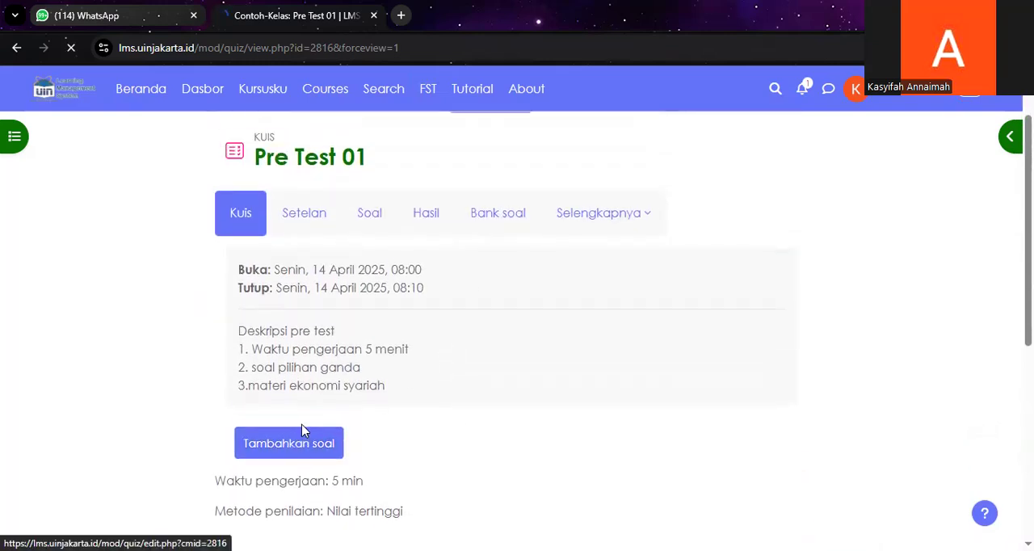
Step: Open the question bank of the Pre Test 01 quiz
scroll(365, 374, down, 3)
scroll(365, 371, up, 3)
click(324, 290)
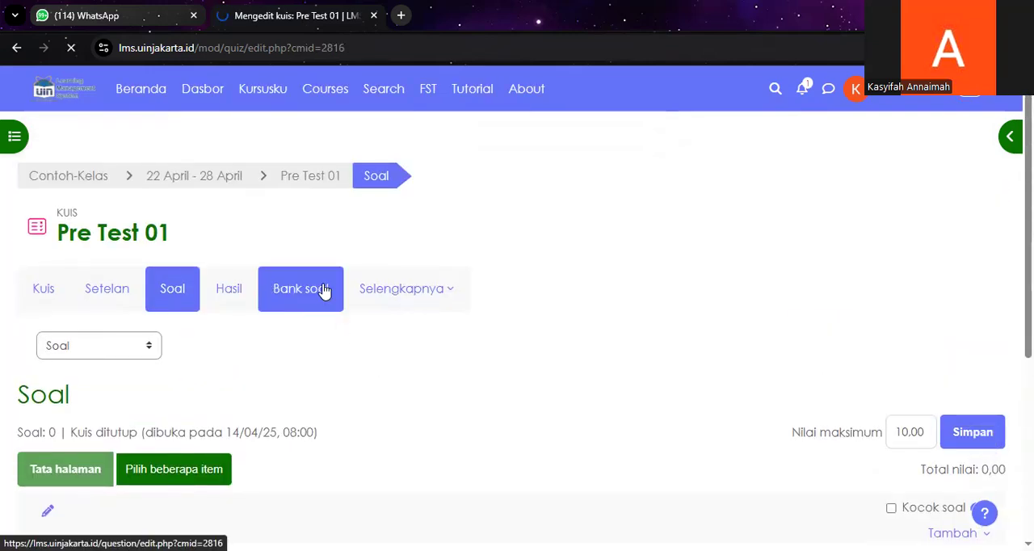
scroll(477, 340, down, 4)
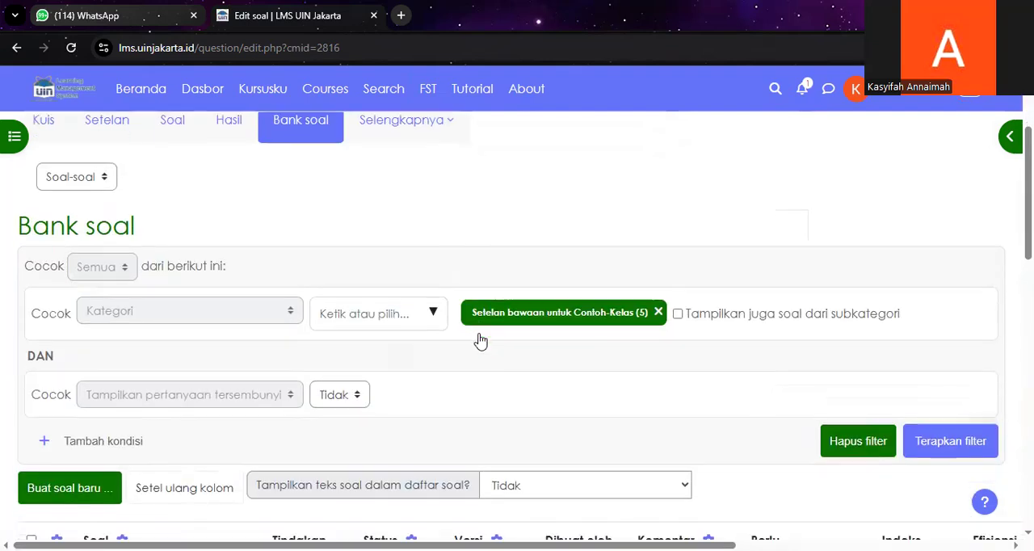
Step: Start a new question of type Pilihan ganda in the question bank
click(61, 362)
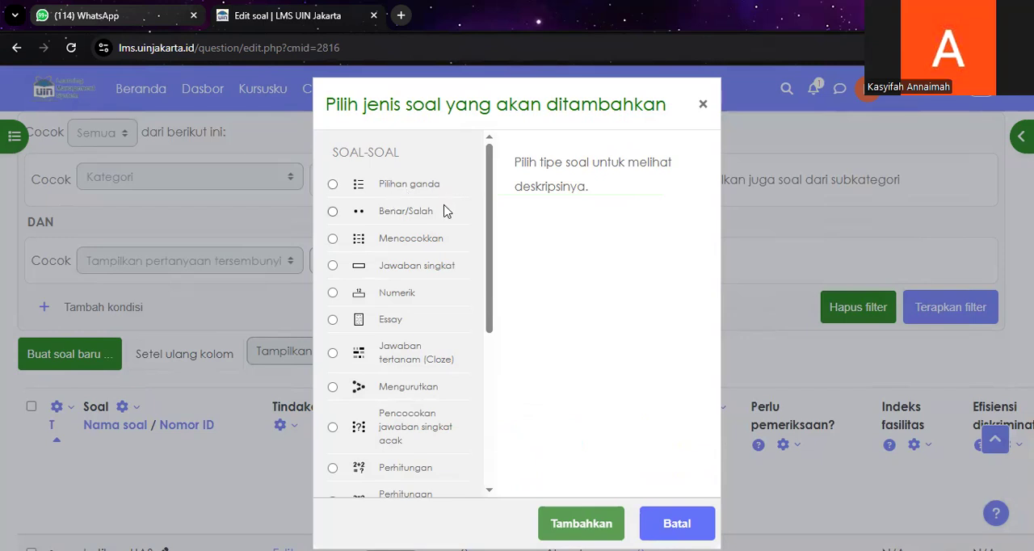
scroll(442, 311, down, 3)
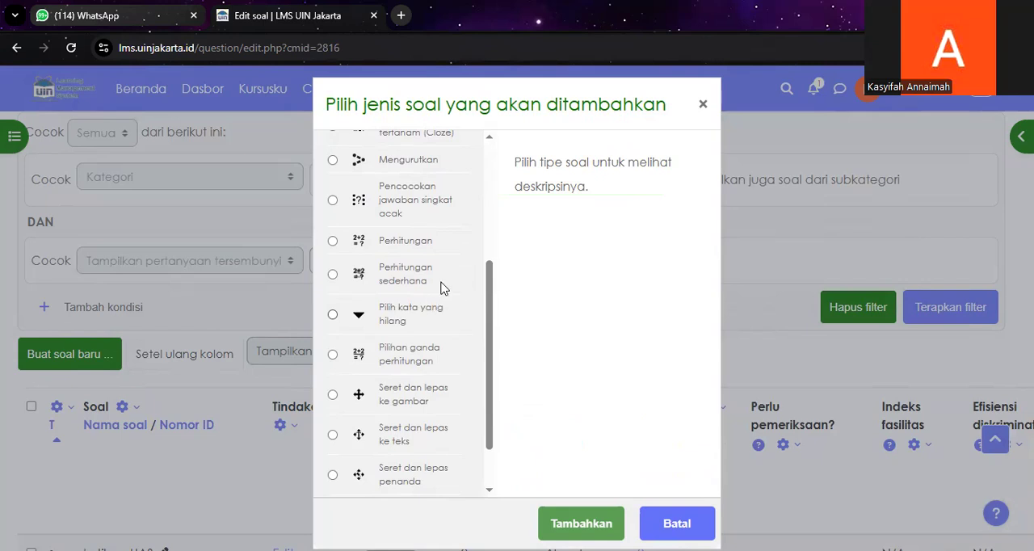
scroll(428, 270, up, 3)
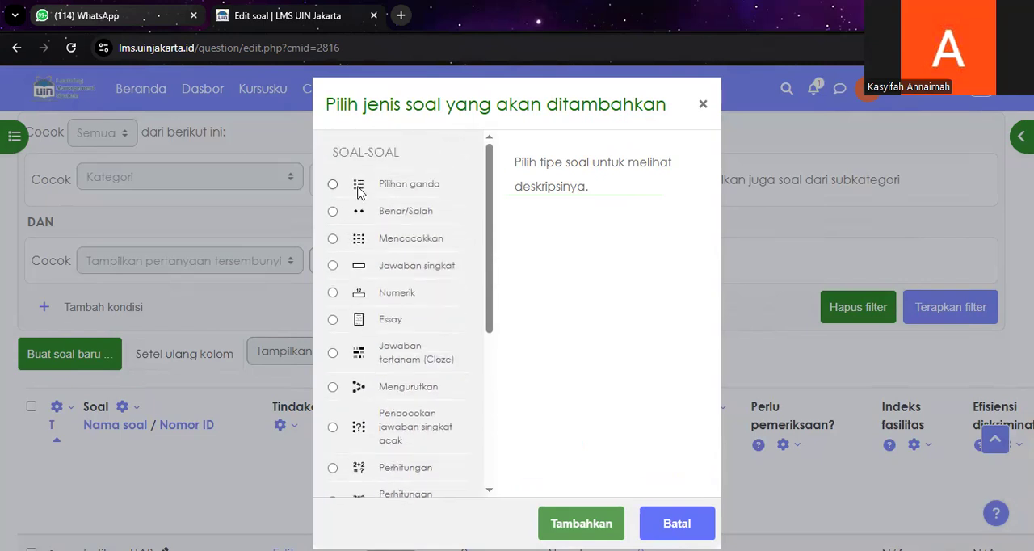
click(333, 184)
click(586, 519)
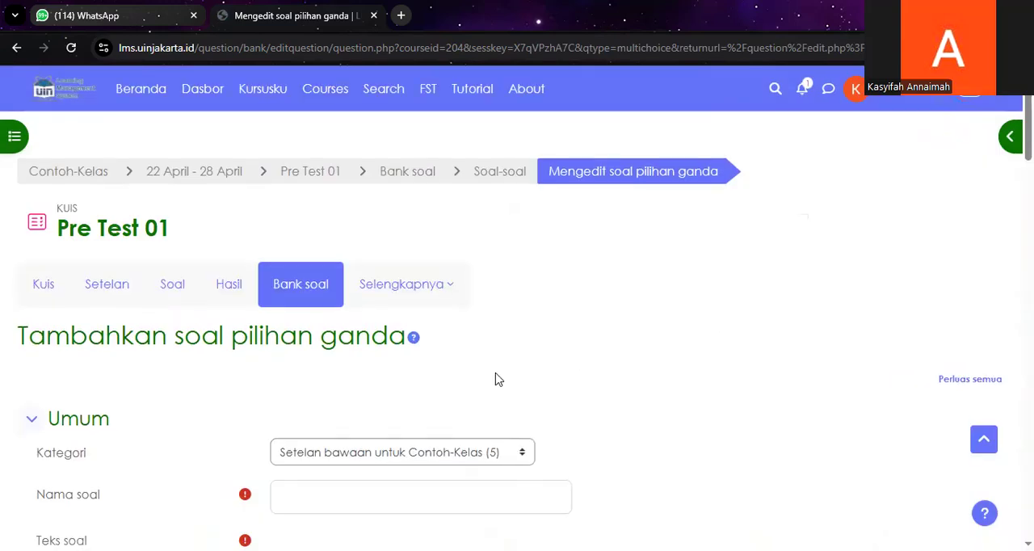
Step: Set the question's category to "Setelan bawaan untuk Pre Test 01" and name it "Pre test ekonomi"
scroll(500, 339, down, 2)
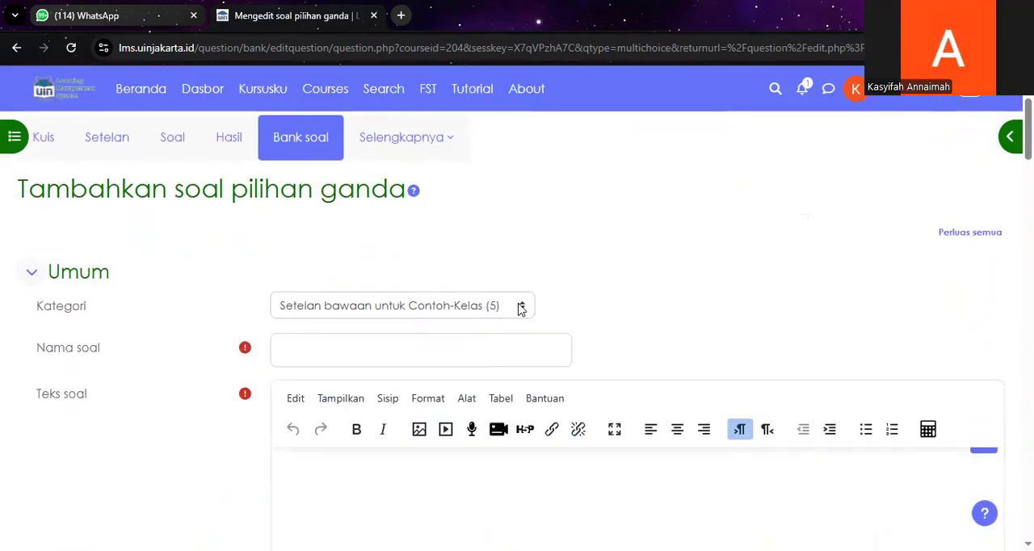
click(520, 307)
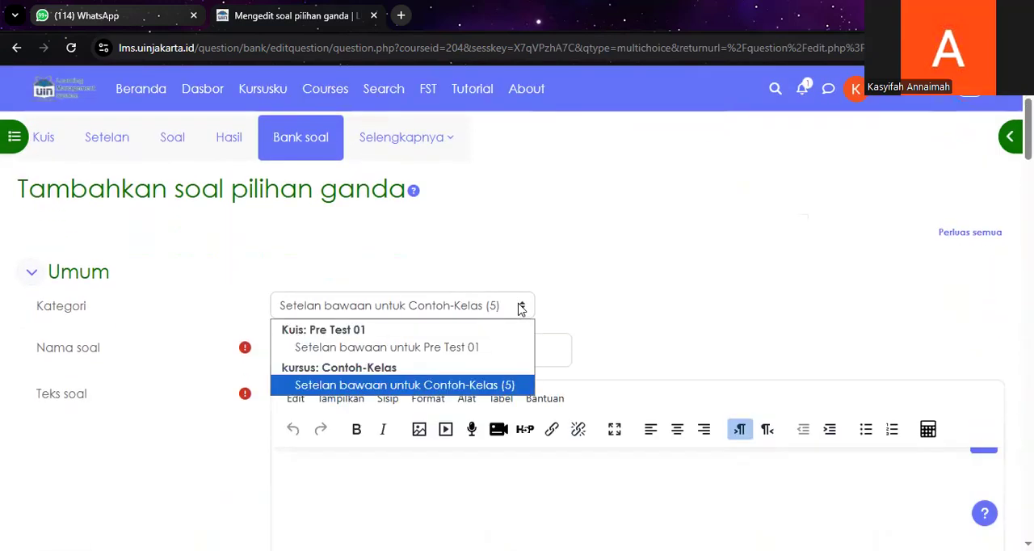
click(450, 352)
scroll(464, 335, down, 1)
click(357, 278)
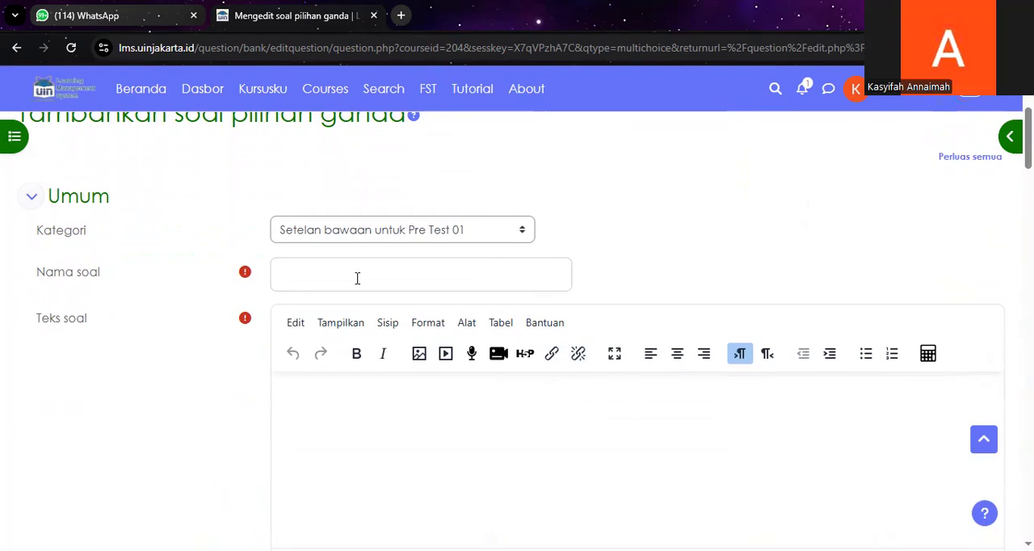
text(Pre test ekonomi)
Step: Enter the question text beginning "Apa yang dimaksud dengan ekonomi syar" in Teks soal
click(360, 420)
scroll(369, 395, down, 1)
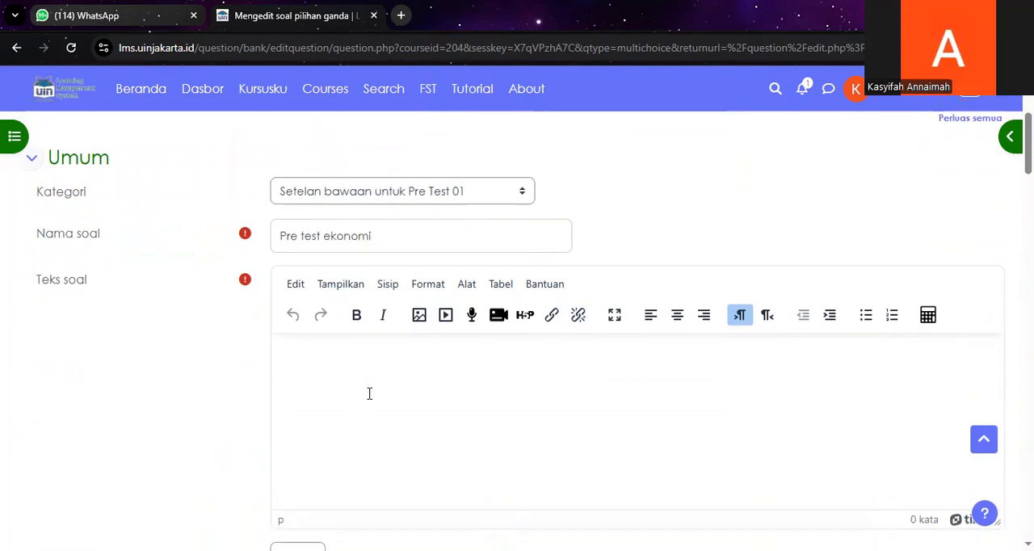
scroll(375, 384, down, 1)
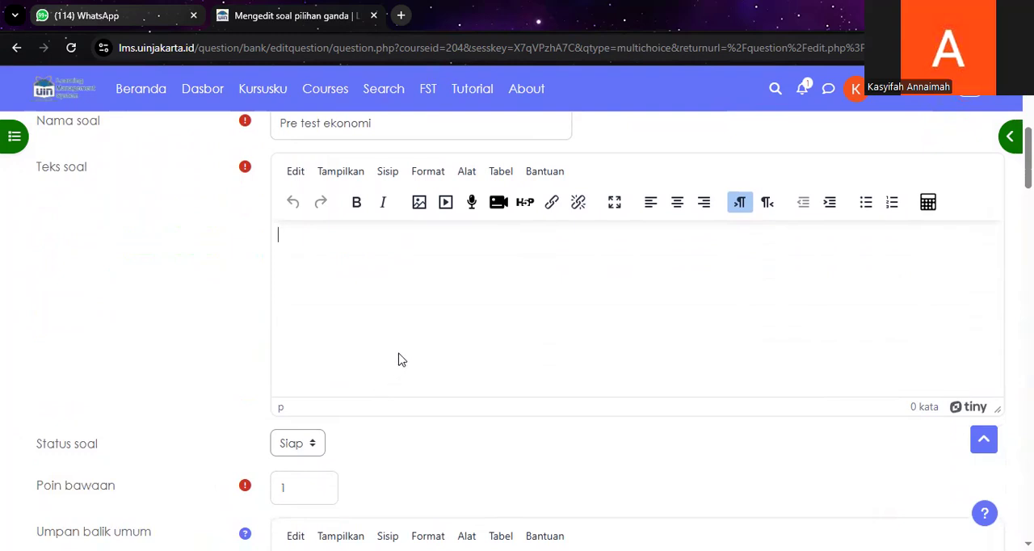
text(Apa yag)
key(BackSpace)
text(ng dimaksud denga)
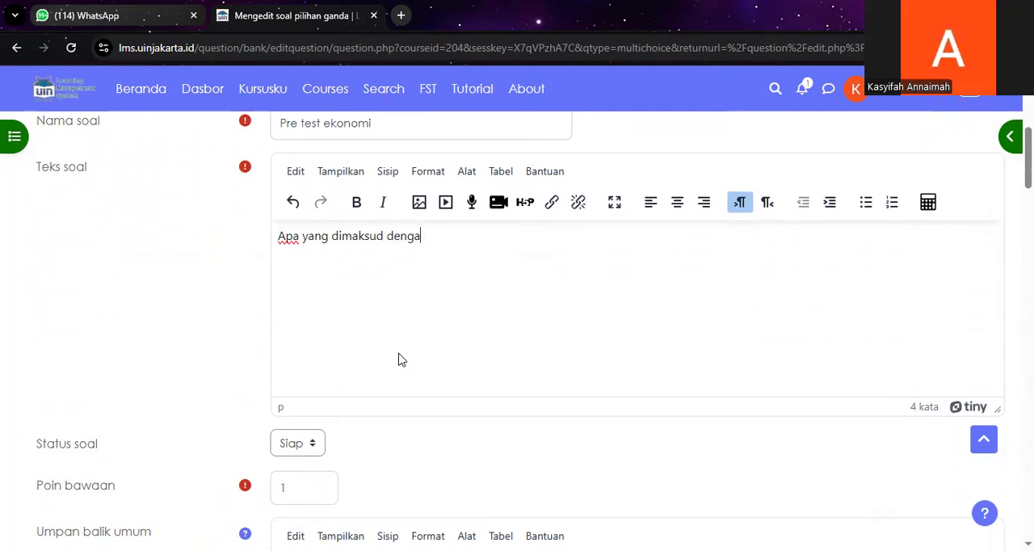
text(n ekonomi)
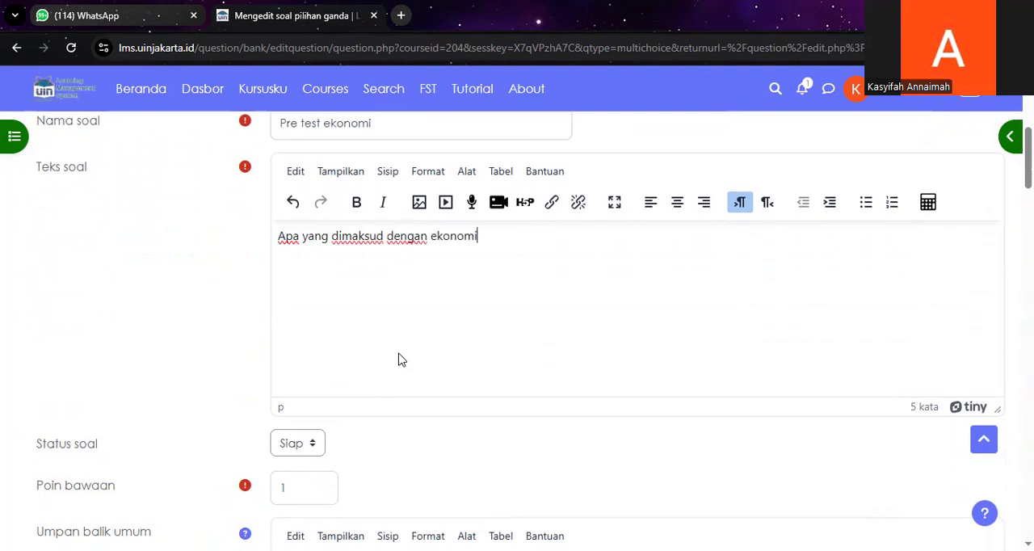
text( syariah)
Step: Choose "Diizinkan memilih lebih dari satu" for whether the question takes single or multiple answers
scroll(398, 360, down, 2)
scroll(297, 335, down, 1)
scroll(297, 335, down, 3)
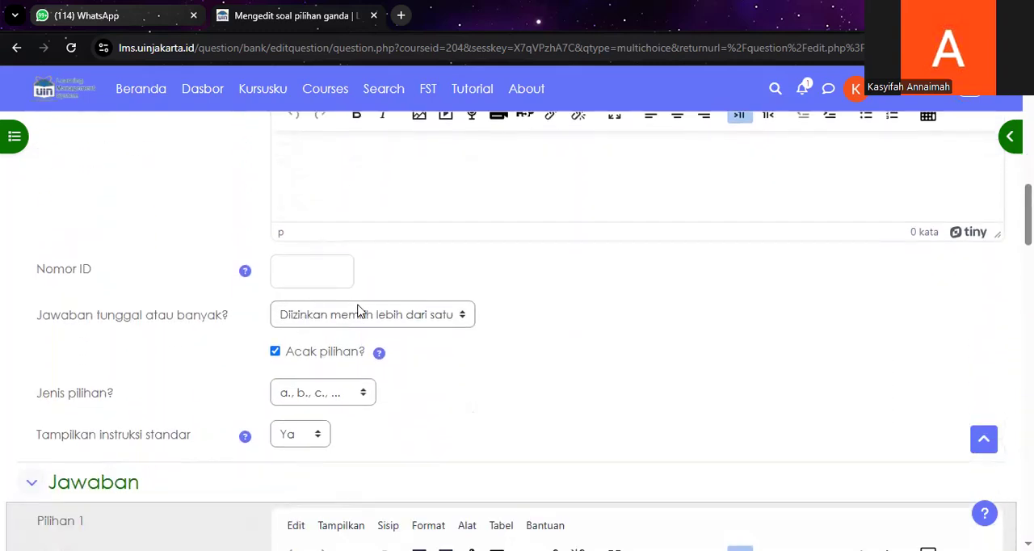
click(372, 321)
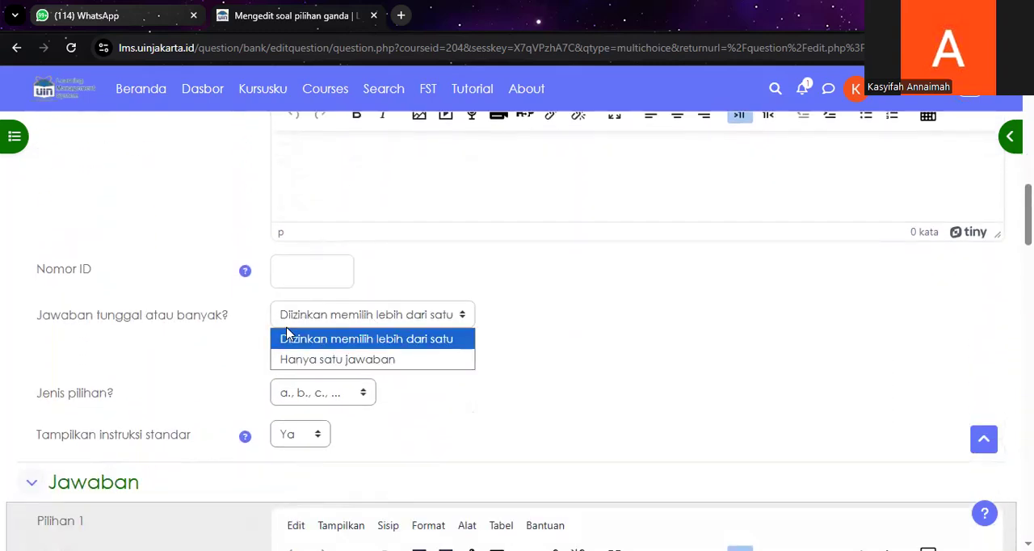
click(412, 339)
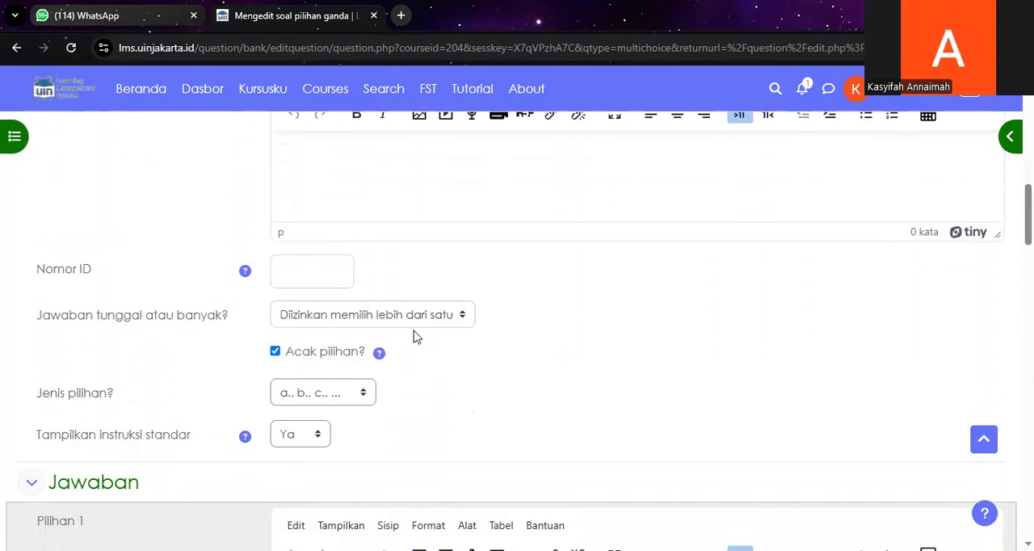
click(430, 317)
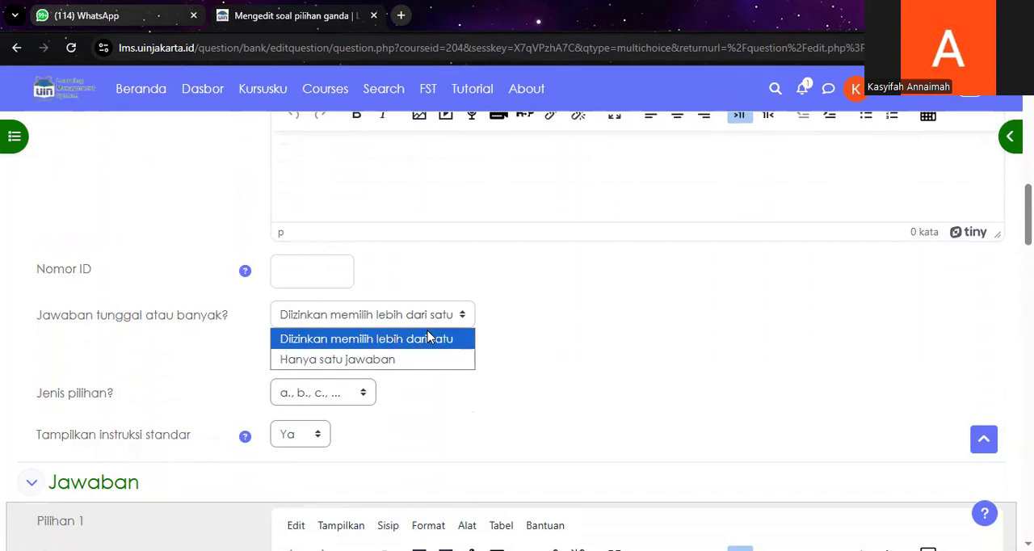
click(428, 337)
Step: Choose the "a., b., c., ..." numbering style for the answer choices
scroll(442, 325, down, 1)
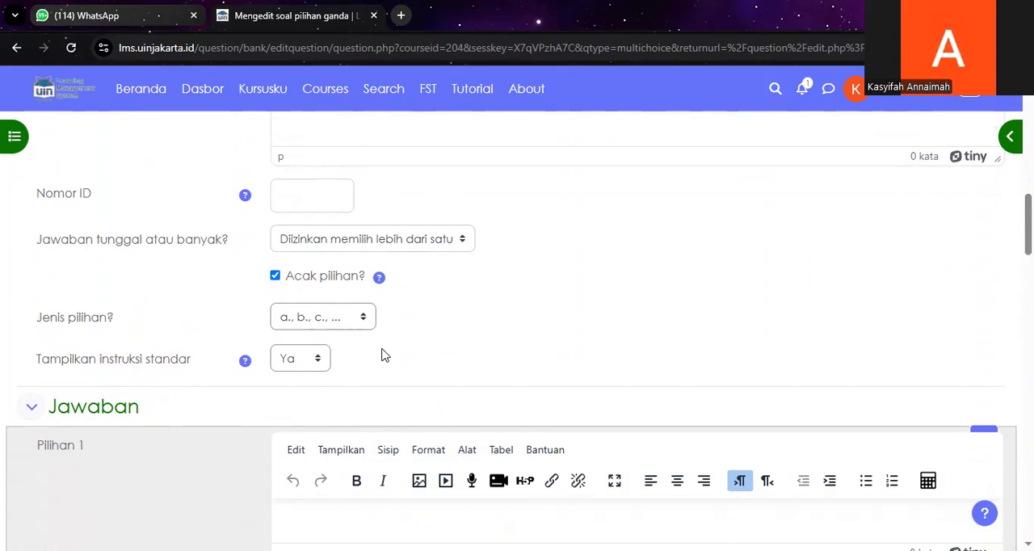
scroll(381, 356, down, 1)
click(362, 244)
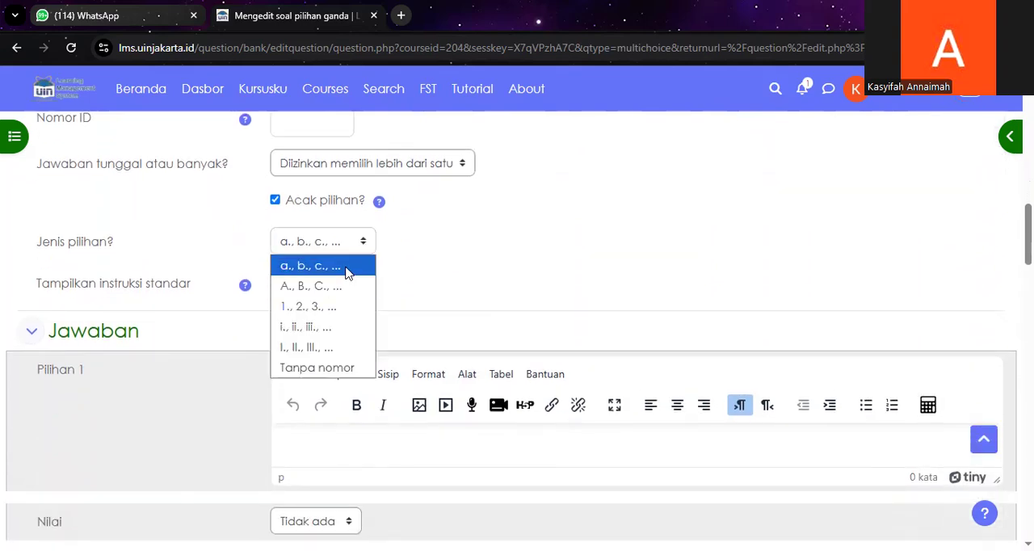
click(347, 266)
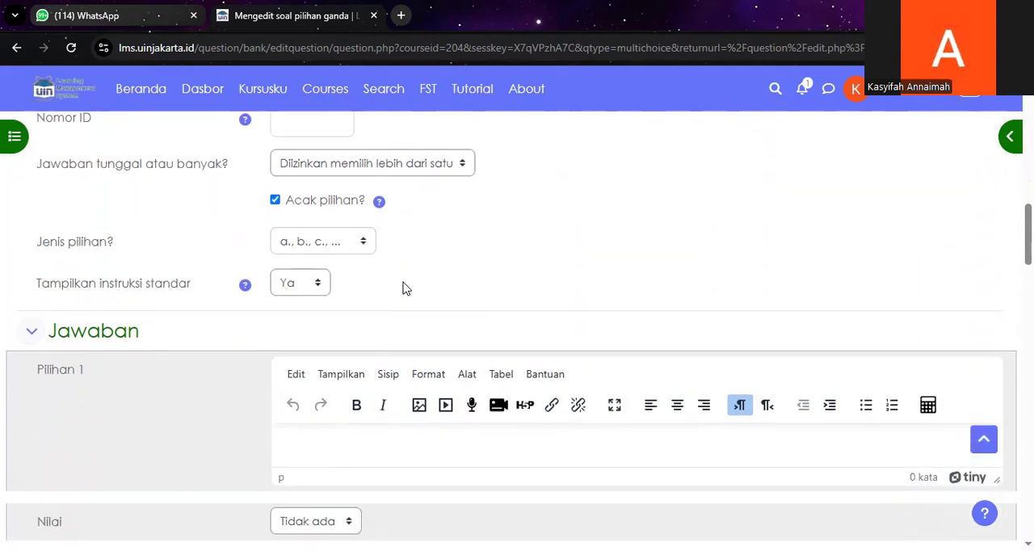
Step: Enter "sistem ekonomi yang bertujuan untuk memaksimalkan keuntungan" as the text of Pilihan 1
scroll(404, 288, down, 1)
click(333, 364)
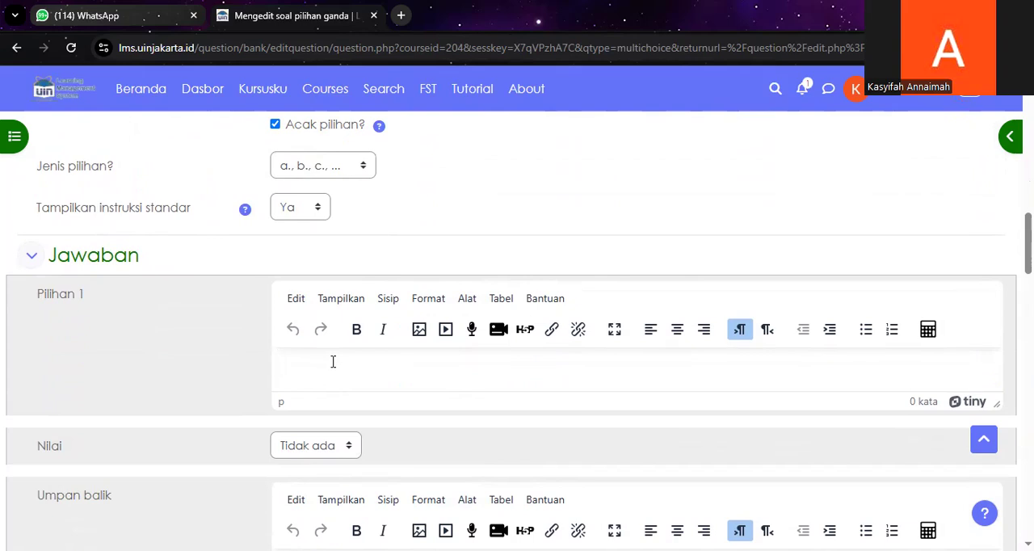
text(sistem ekonomi y)
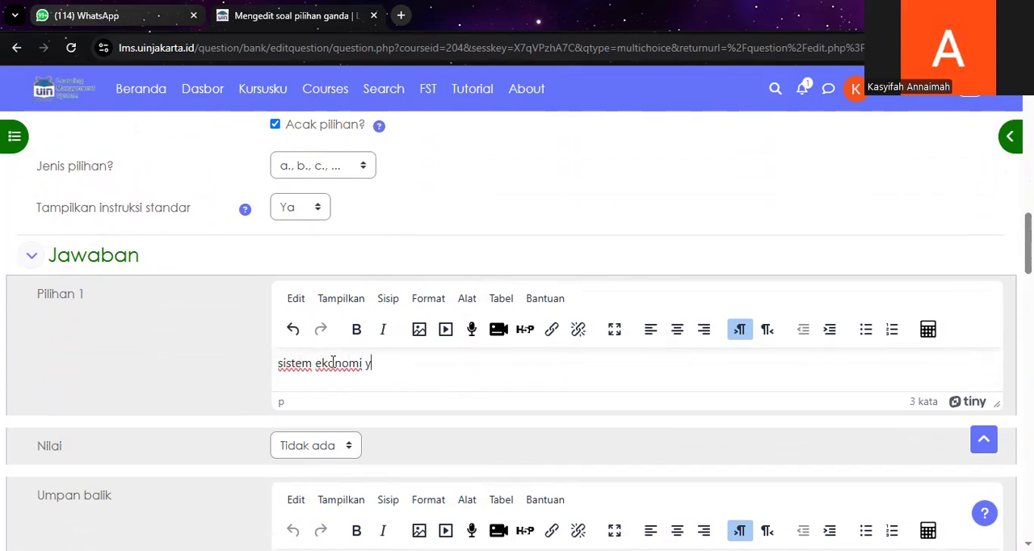
text(ang berttujuan  untuk em)
text(maksimalkan k)
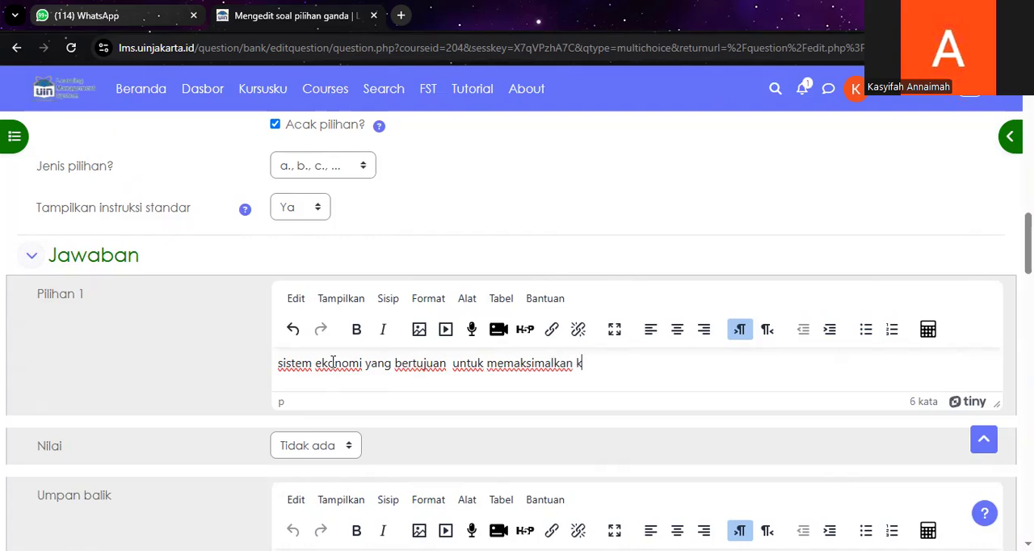
text(euntungan)
Step: Set the grade of Pilihan 1 to 20% and give it the feedback "benar tetapi kurang tetap"
scroll(332, 361, down, 3)
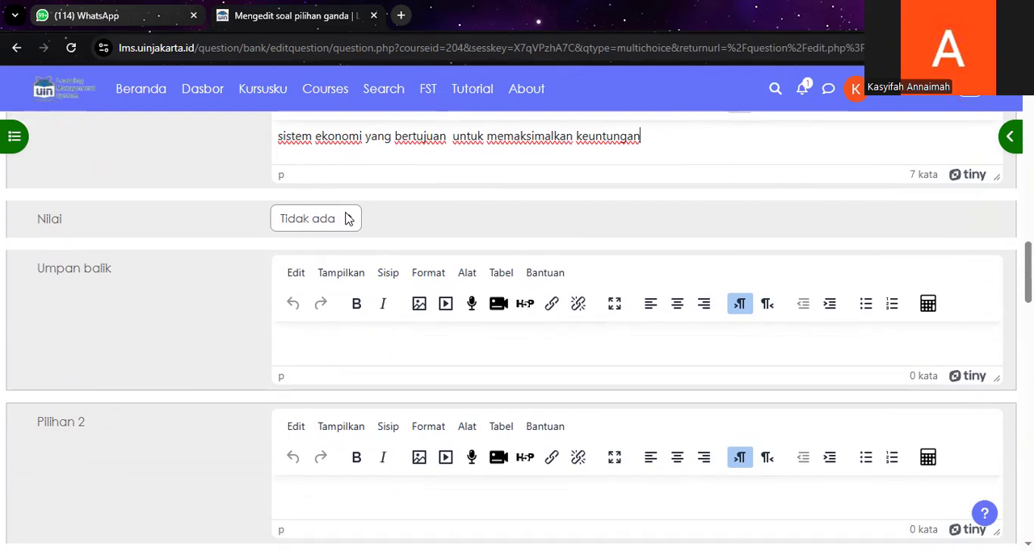
click(346, 219)
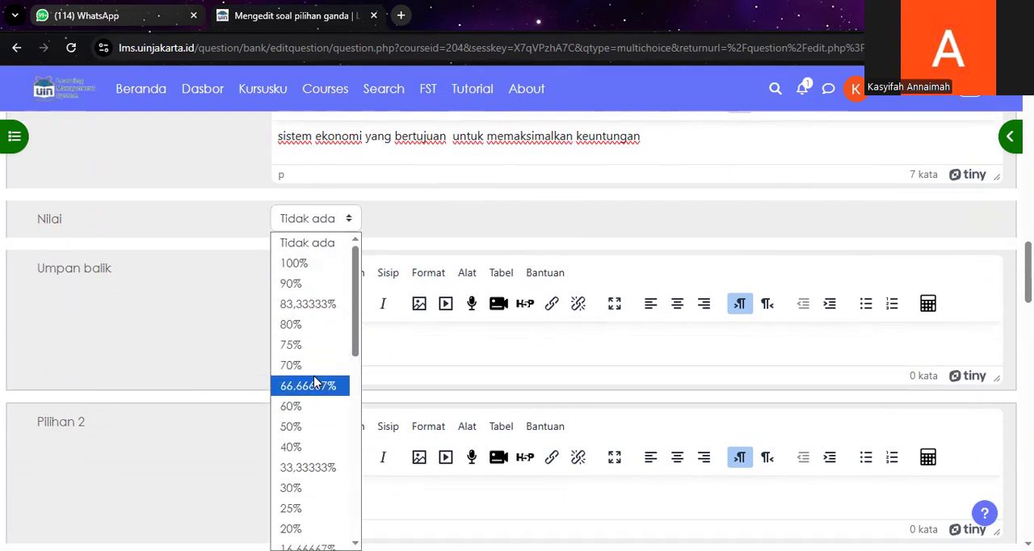
scroll(311, 460, down, 2)
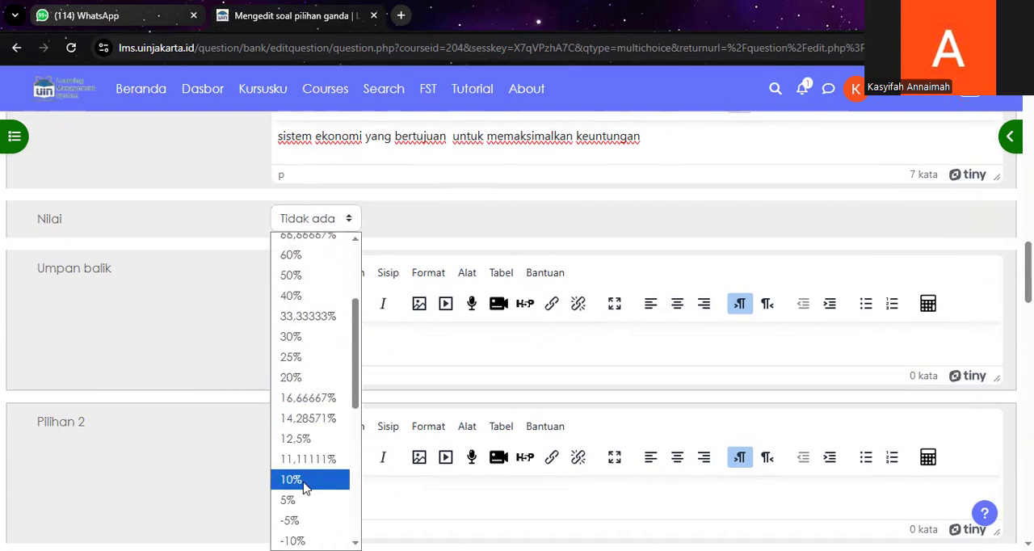
click(322, 379)
click(304, 337)
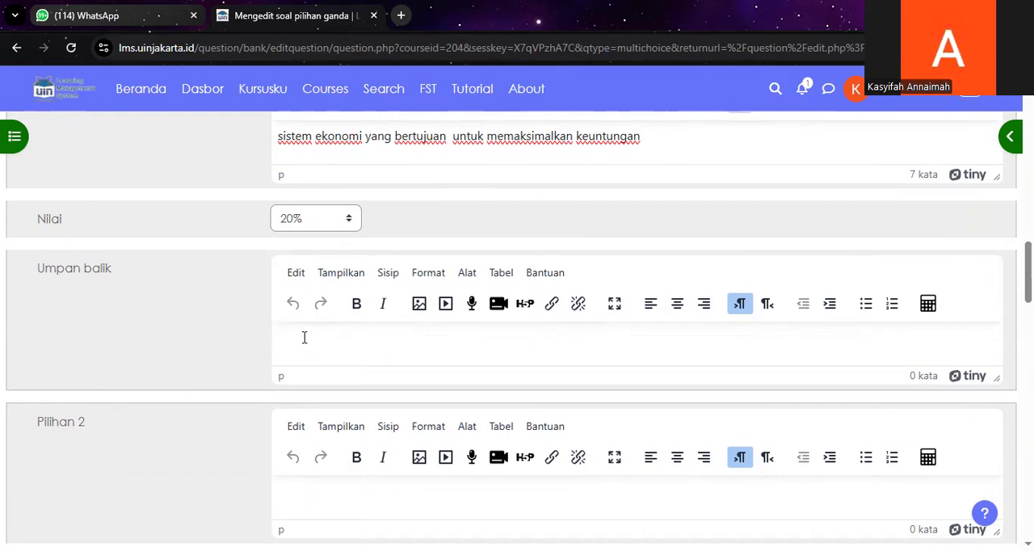
text(benar tetapi kurang tetap)
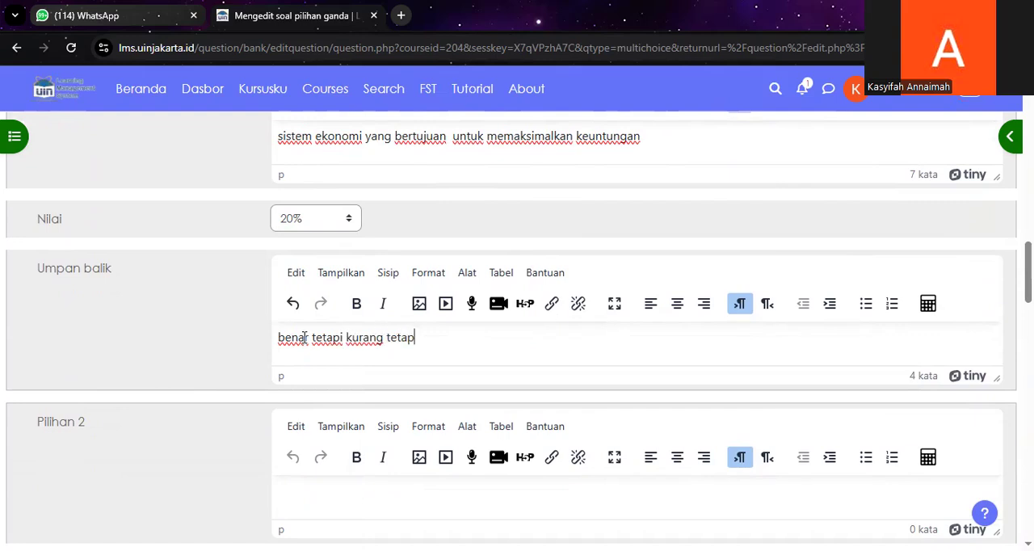
Step: Enter "sistem ekonomi yang berlandaskan syariah islam" as the text of Pilihan 2
scroll(304, 337, down, 2)
click(354, 343)
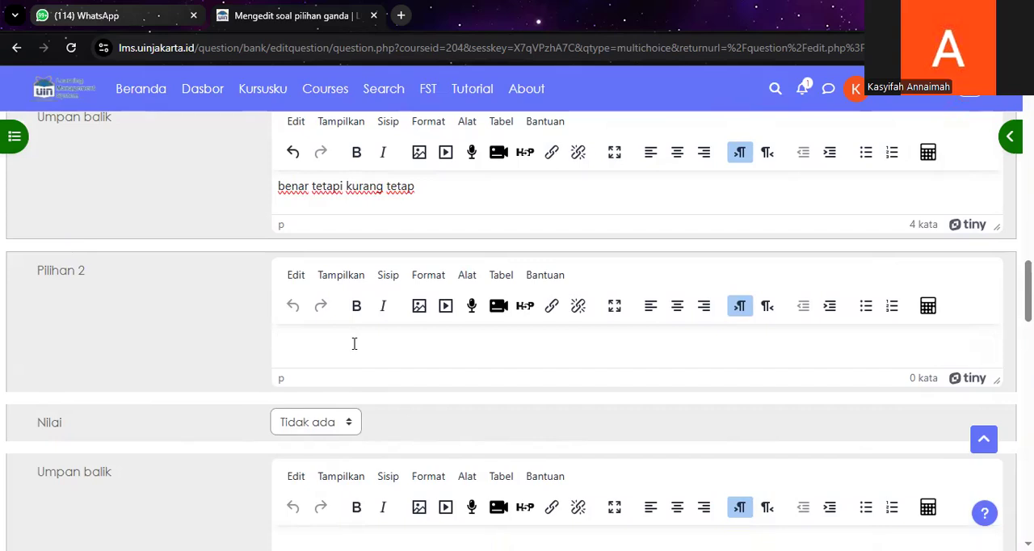
text(sistem ejoonomi yang berlandaskan syariah )
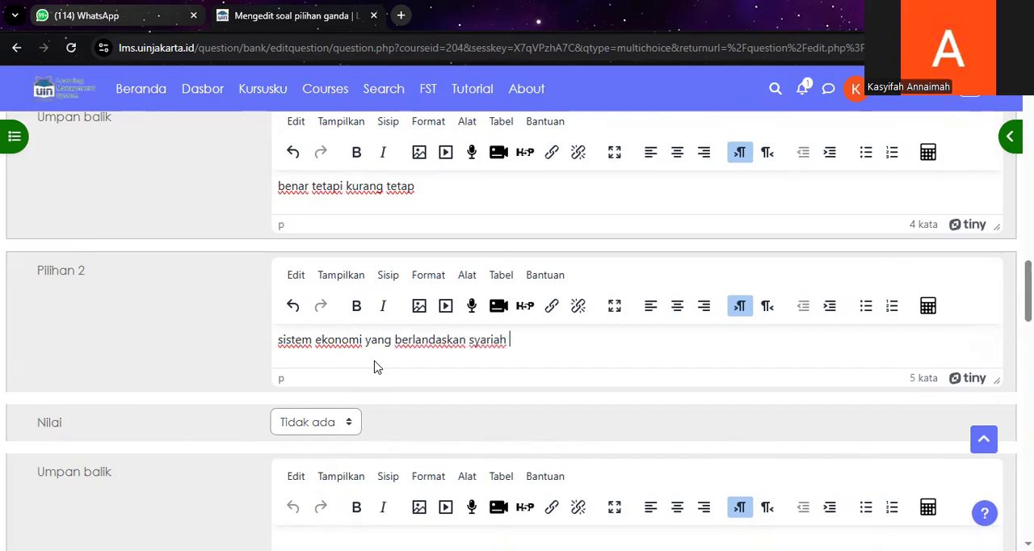
text(islam)
Step: Set the grade of Pilihan 2 to 100% and give it the feedback "good job"
scroll(374, 366, down, 1)
click(323, 346)
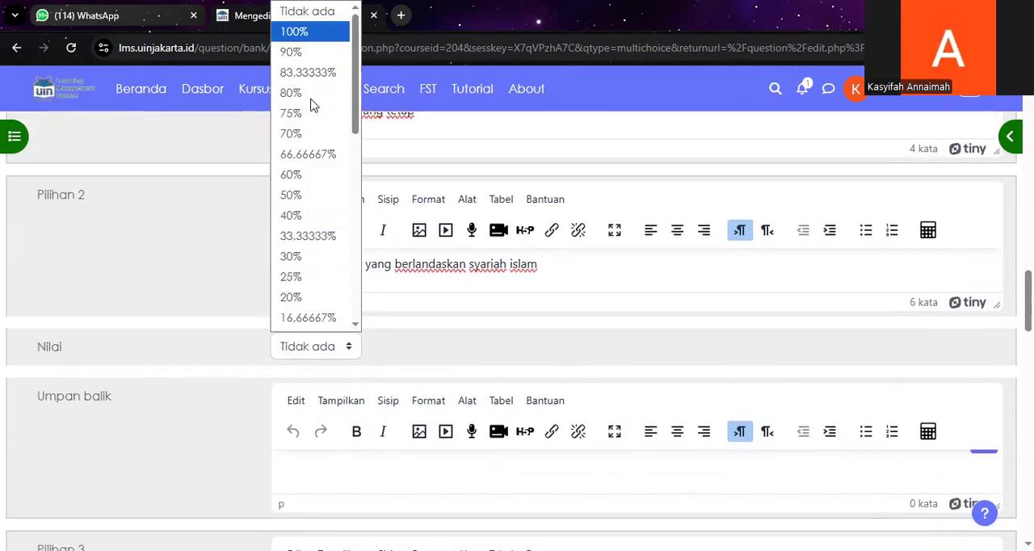
click(310, 32)
scroll(391, 375, down, 1)
click(381, 401)
text(good job)
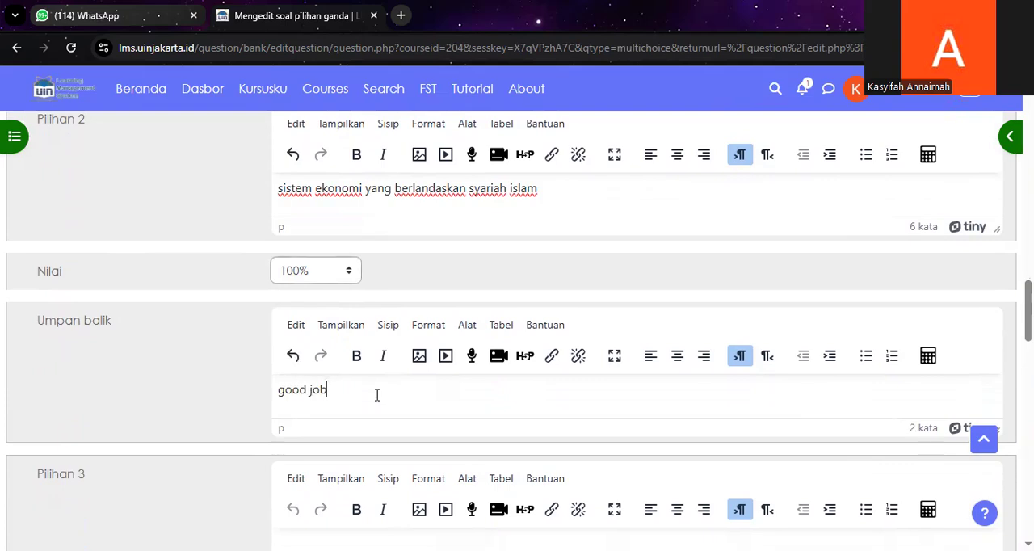
Step: Enter "sistem ekonomi timur tengah" as the text of Pilihan 3
scroll(377, 403, down, 1)
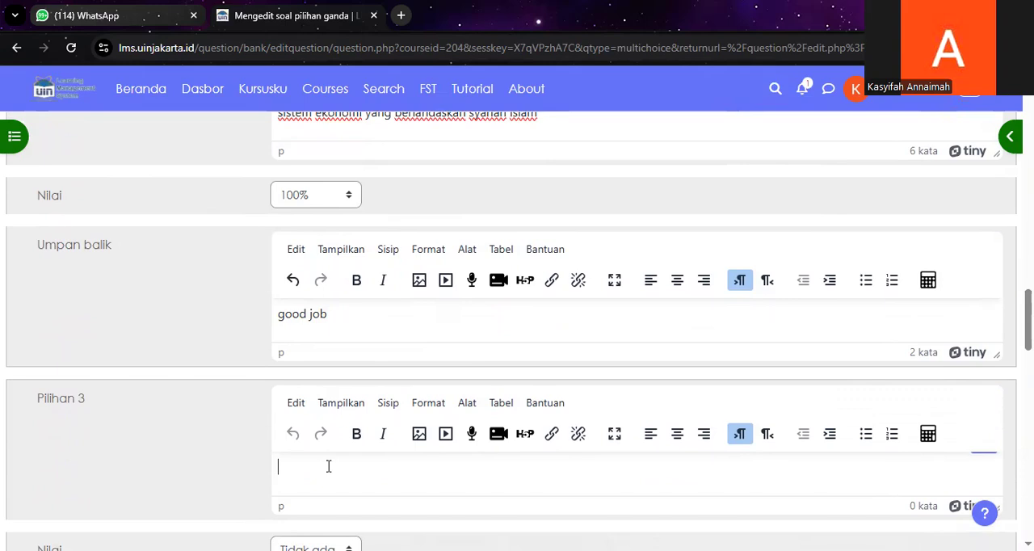
text(sistem ekonomi timur tengah)
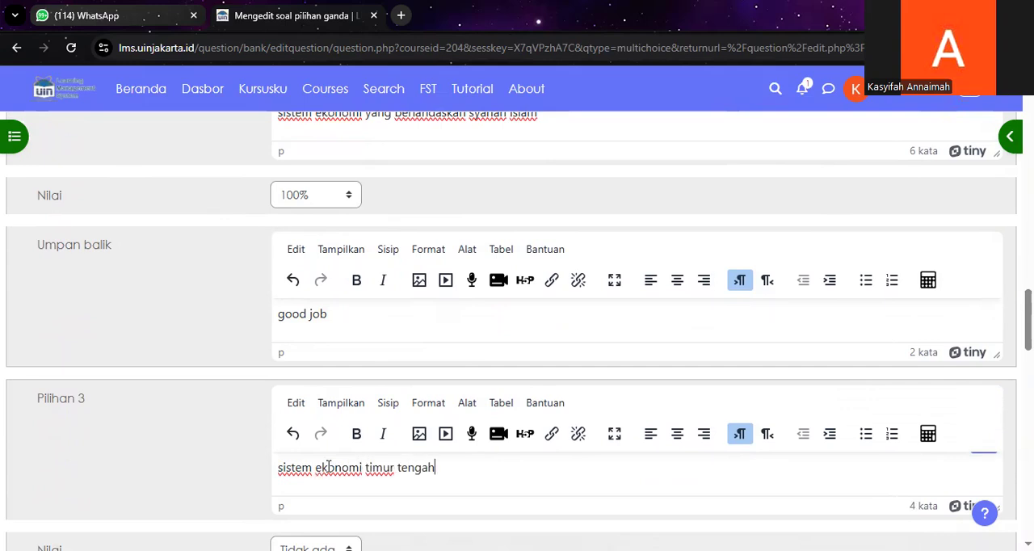
Step: Keep the grade of Pilihan 3 at "Tidak ada" and give it the feedback "kurang tepat"
scroll(335, 420, down, 2)
click(336, 399)
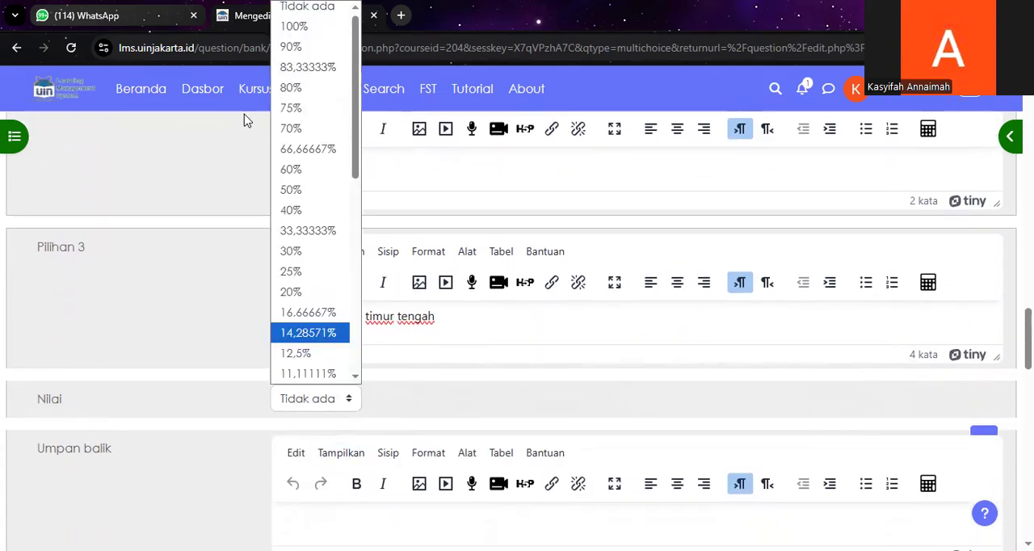
scroll(353, 369, down, 2)
click(353, 371)
text(kurang tepat)
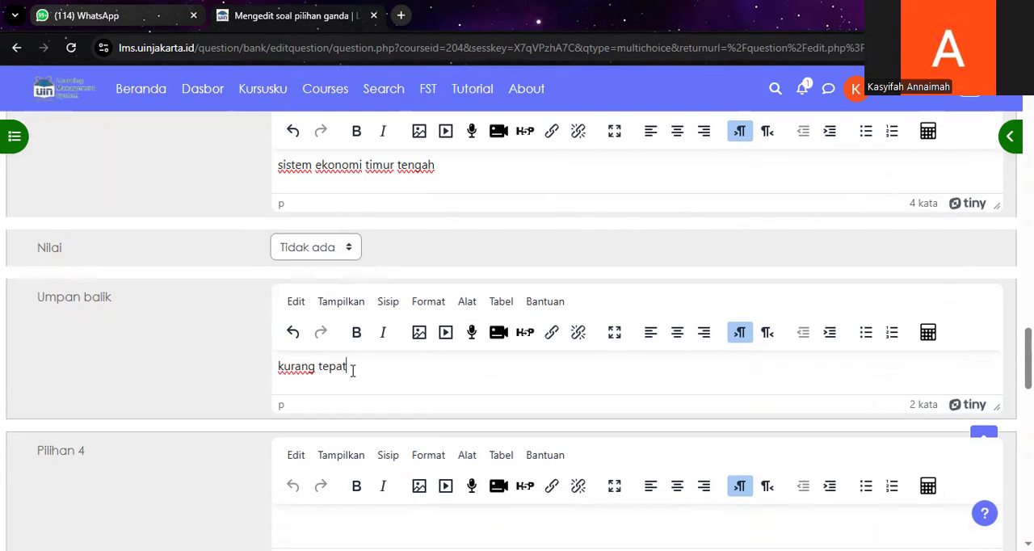
scroll(352, 371, down, 1)
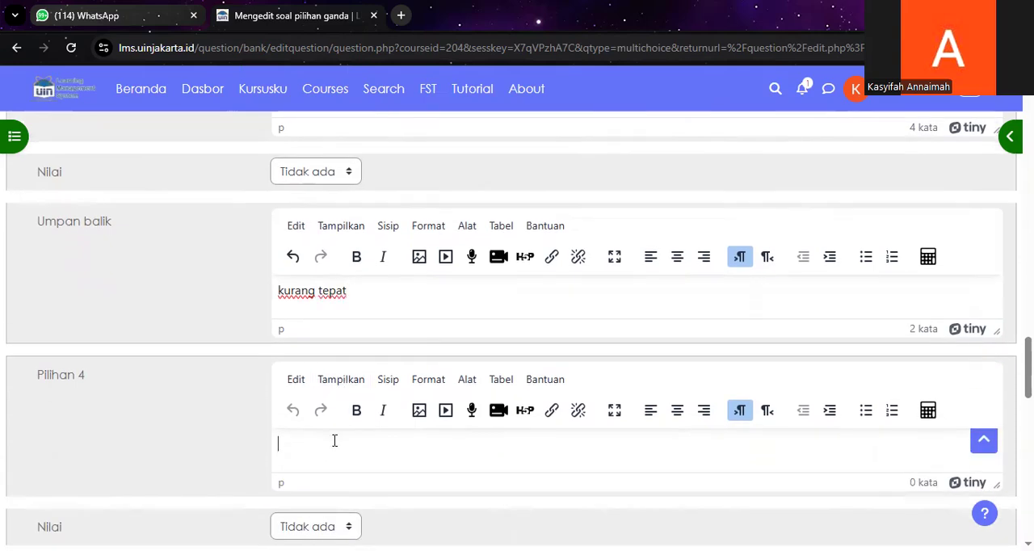
Step: Enter "sistem kapitalis dengan zakat" as the text of Pilihan 4
text(ss)
text(stem kap)
text(italis den)
text(gan zakat)
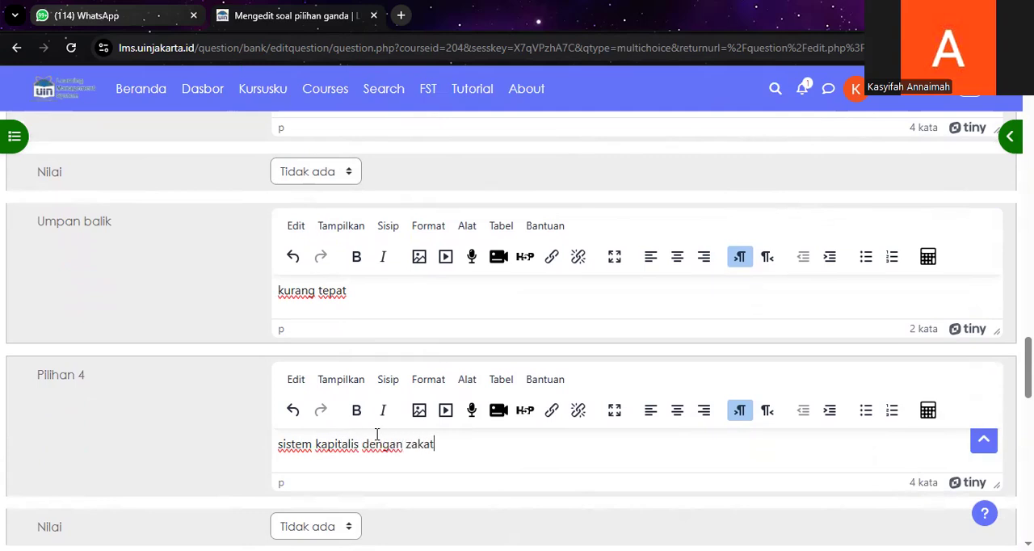
Step: Keep the grade of Pilihan 4 at "Tidak ada" and give it the feedback "kurang tepat"
scroll(364, 437, down, 2)
scroll(327, 408, down, 1)
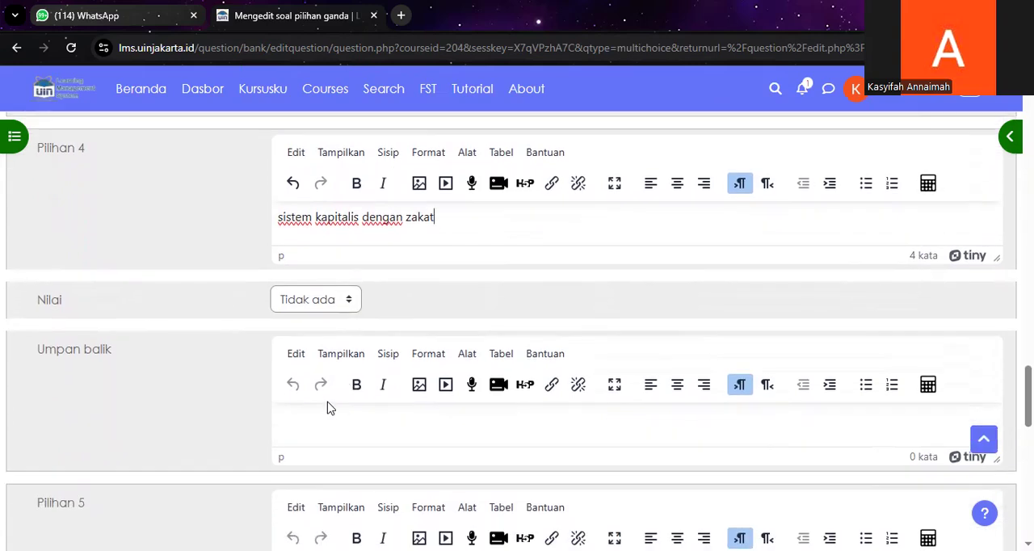
click(332, 415)
text(kurang tepat)
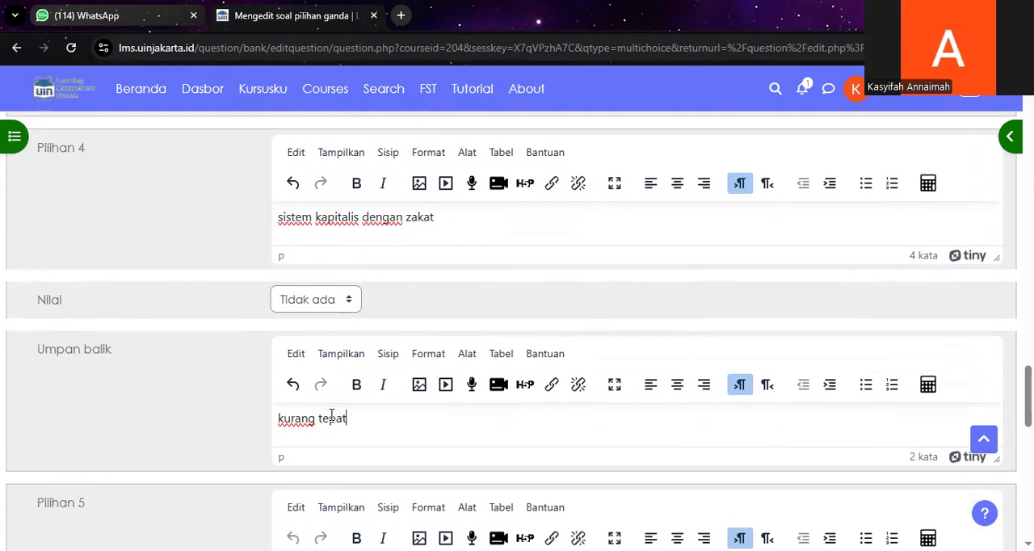
Step: Enter "sistem yang mengutamakan kemewahan" as the text of Pilihan 5
scroll(331, 416, down, 2)
scroll(334, 416, down, 1)
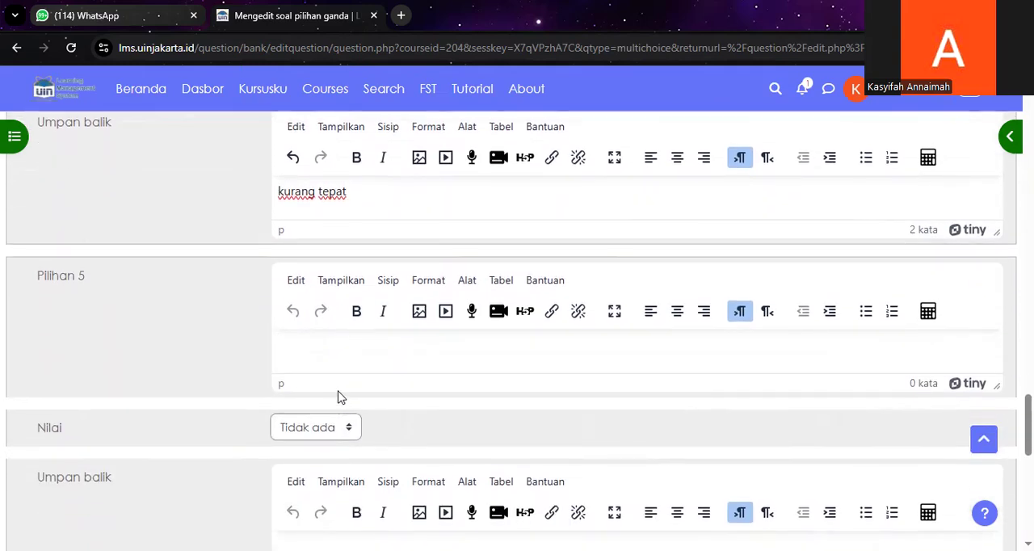
text(issteme)
key(BackSpace)
text(yang me)
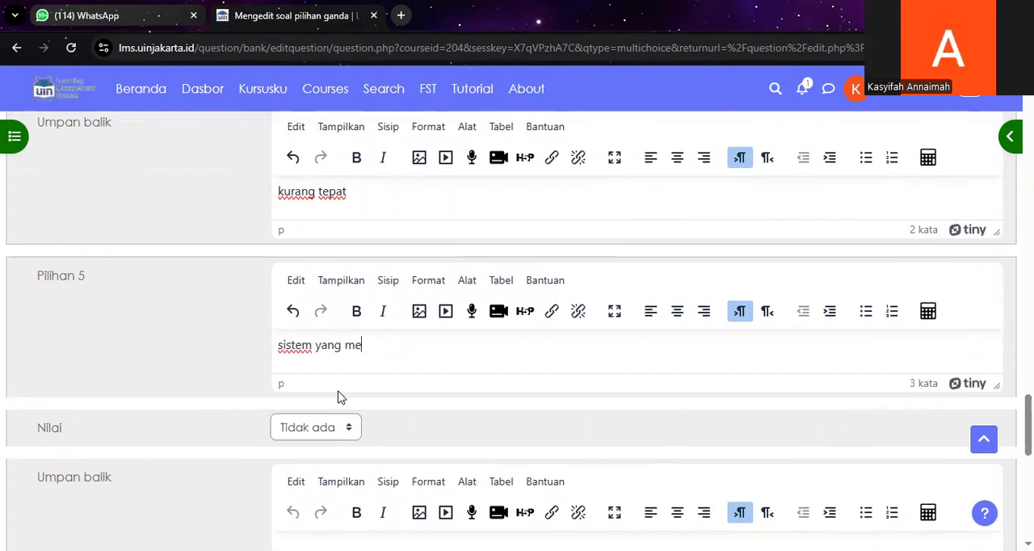
text(ngutamakan kemewahan)
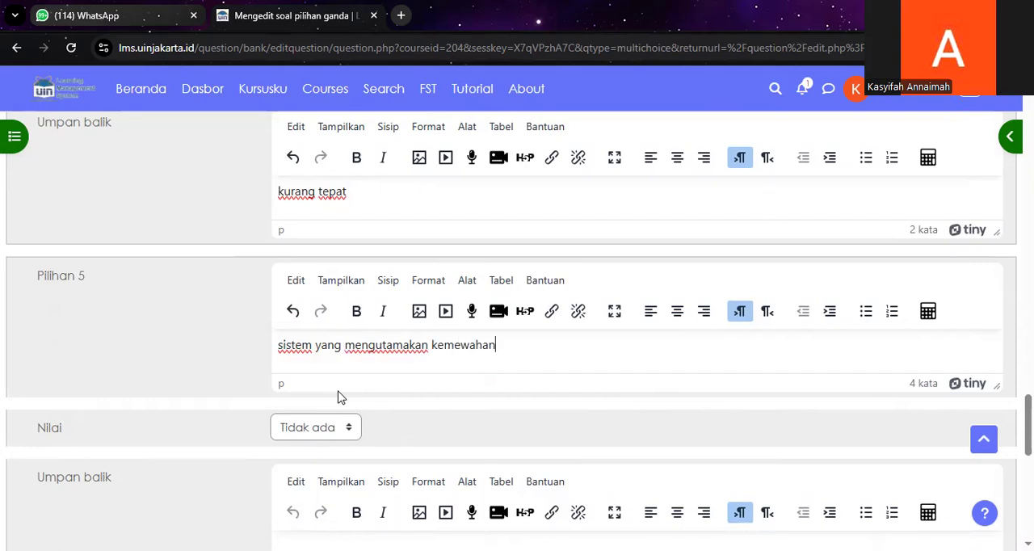
Step: Give Pilihan 5 the feedback "kurang tepat" with its grade kept at "Tidak ada", and try to save the question
scroll(339, 396, down, 2)
click(347, 414)
text(kurang tepa)
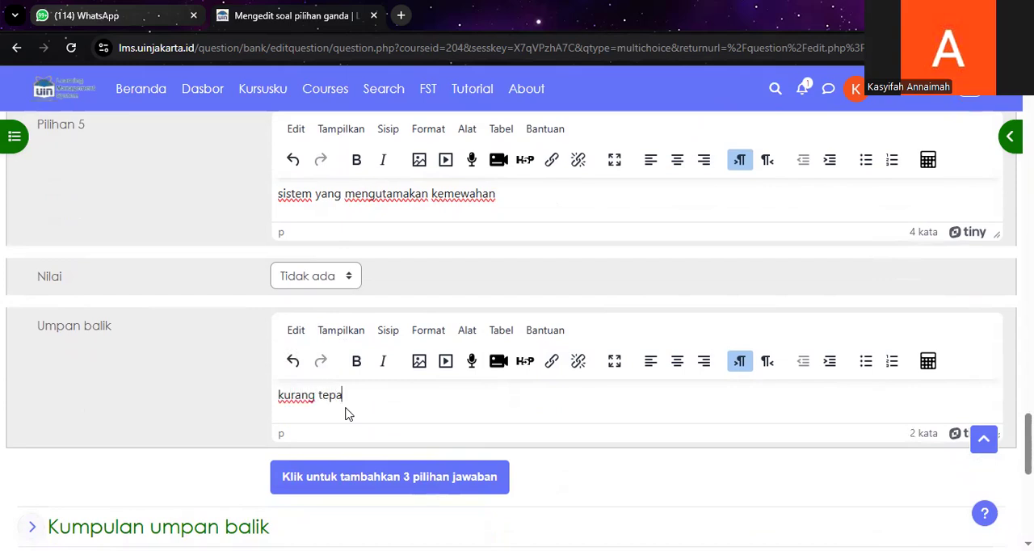
text(t)
scroll(347, 413, down, 3)
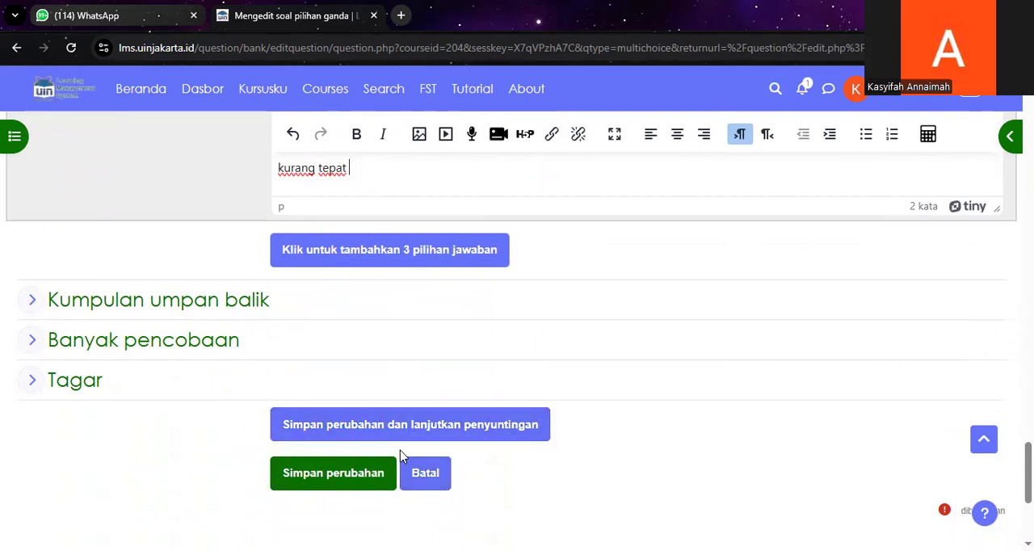
click(341, 474)
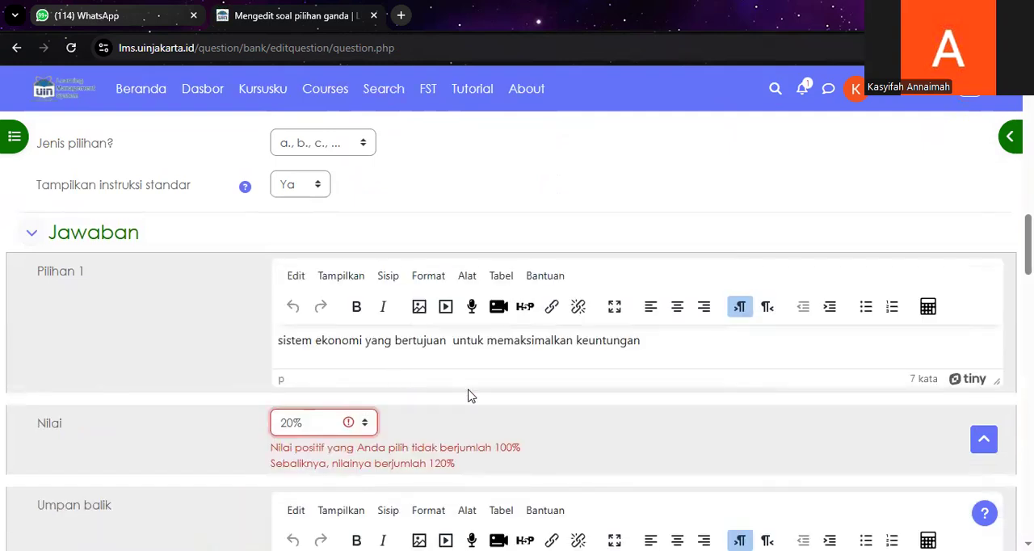
scroll(464, 334, up, 5)
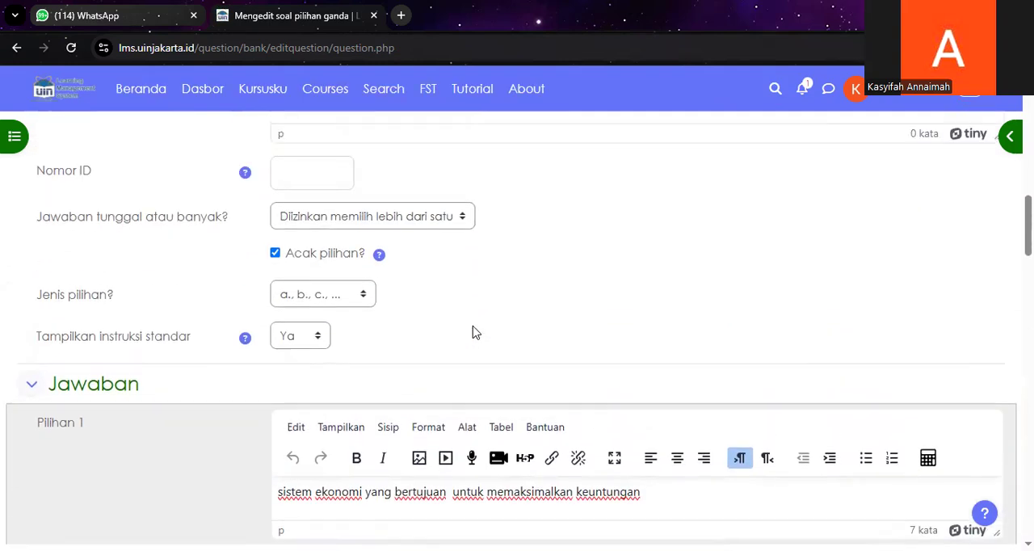
scroll(475, 332, down, 5)
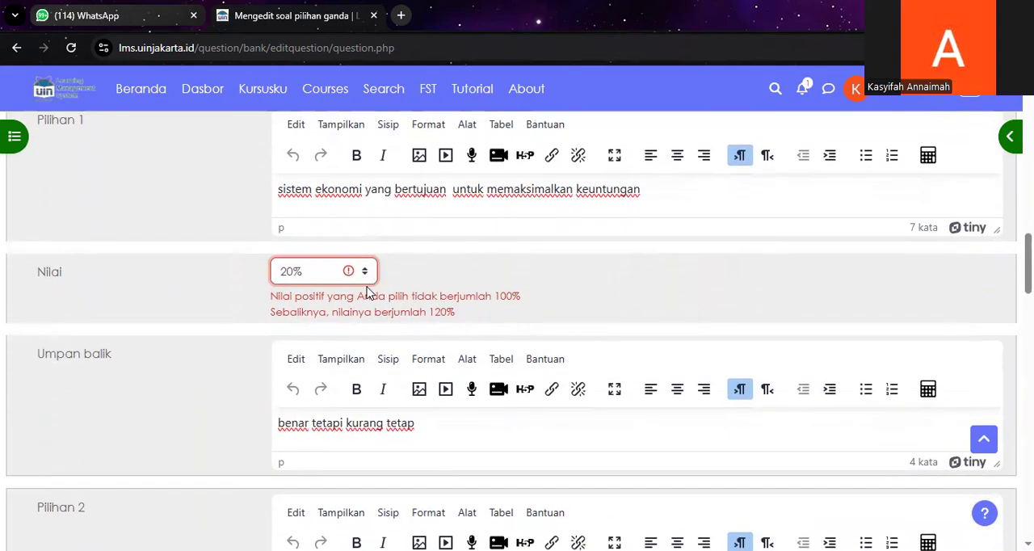
click(370, 270)
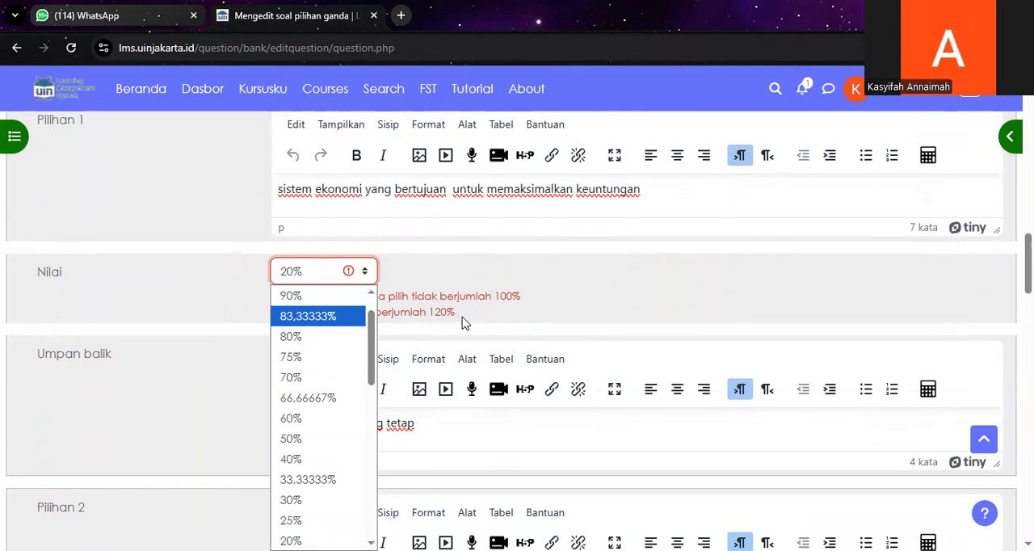
scroll(323, 392, down, 5)
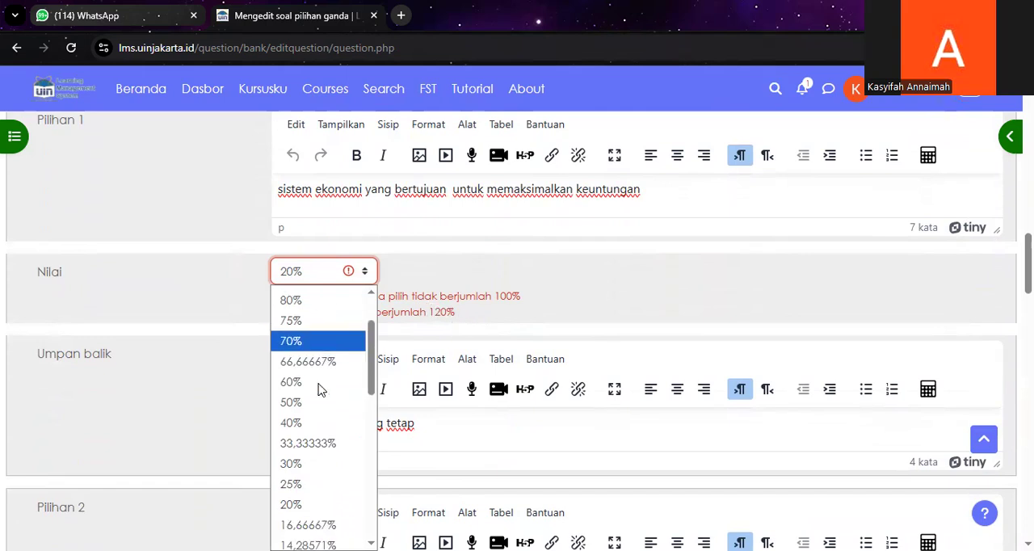
scroll(318, 386, up, 5)
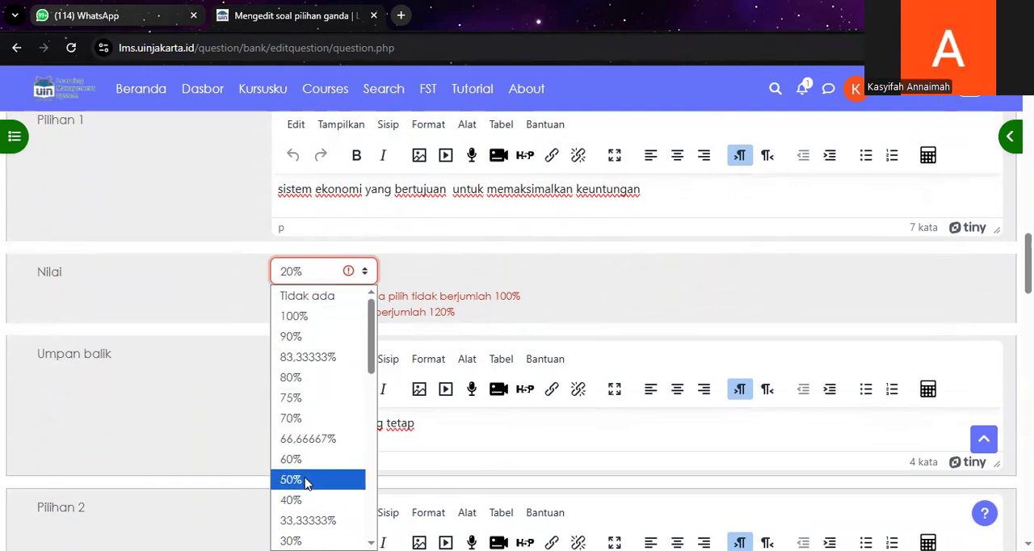
scroll(308, 480, down, 3)
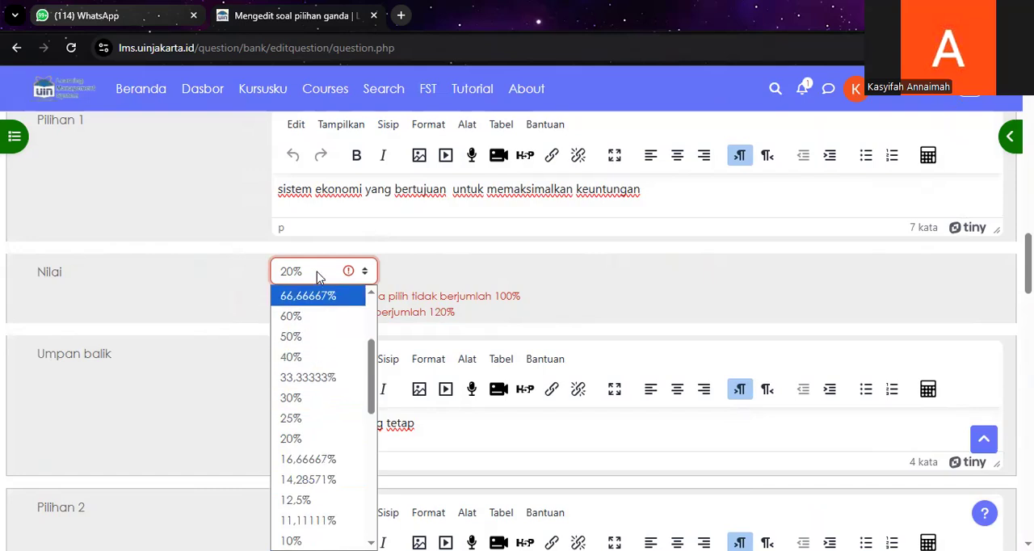
Step: Lower the grade of Pilihan 2 so that the positive grades total 100%, and save the question
scroll(324, 284, down, 4)
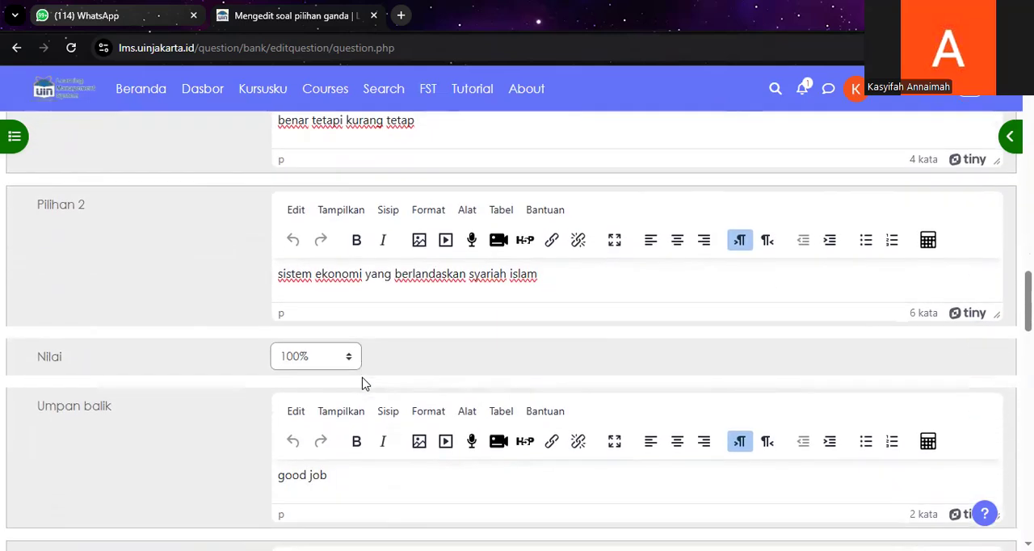
click(325, 363)
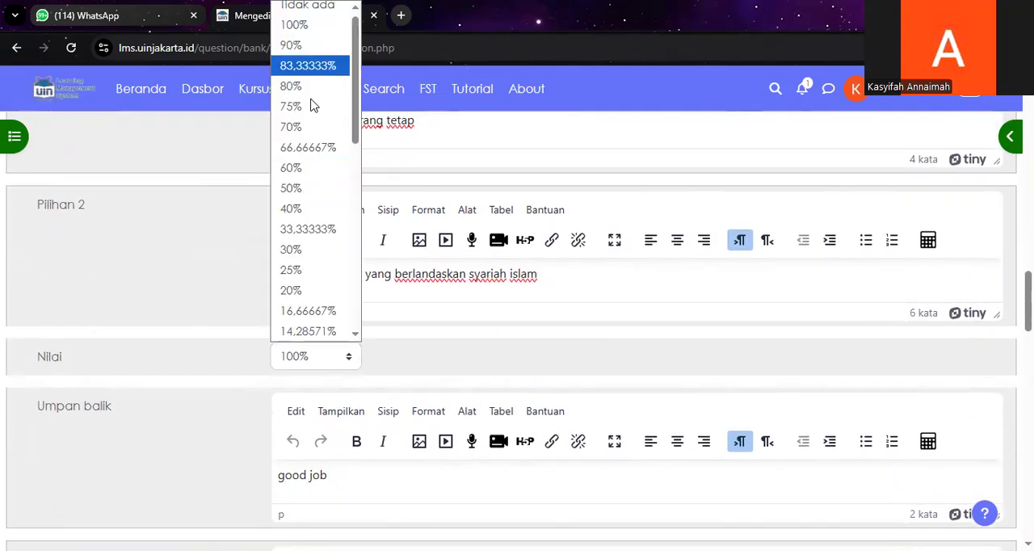
scroll(362, 277, down, 20)
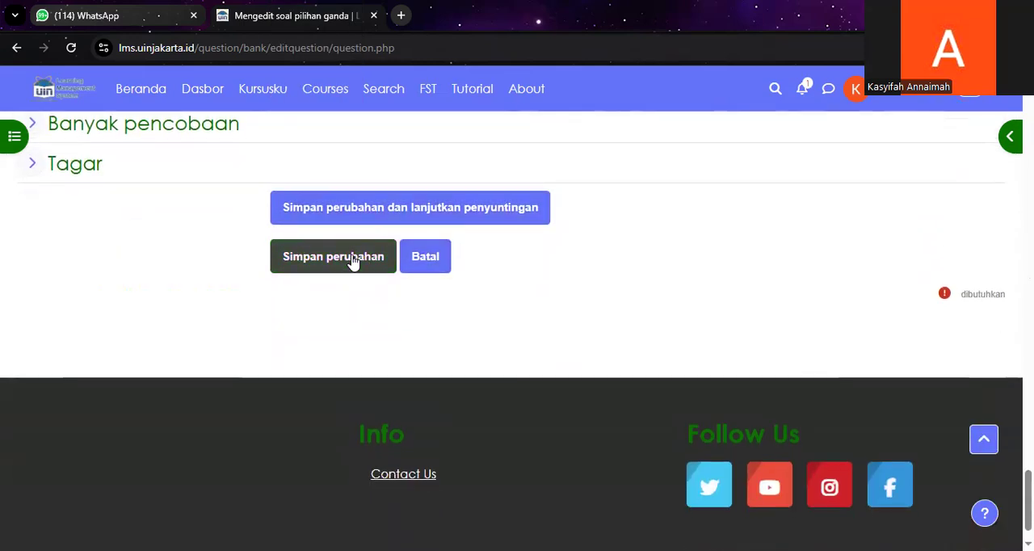
click(351, 257)
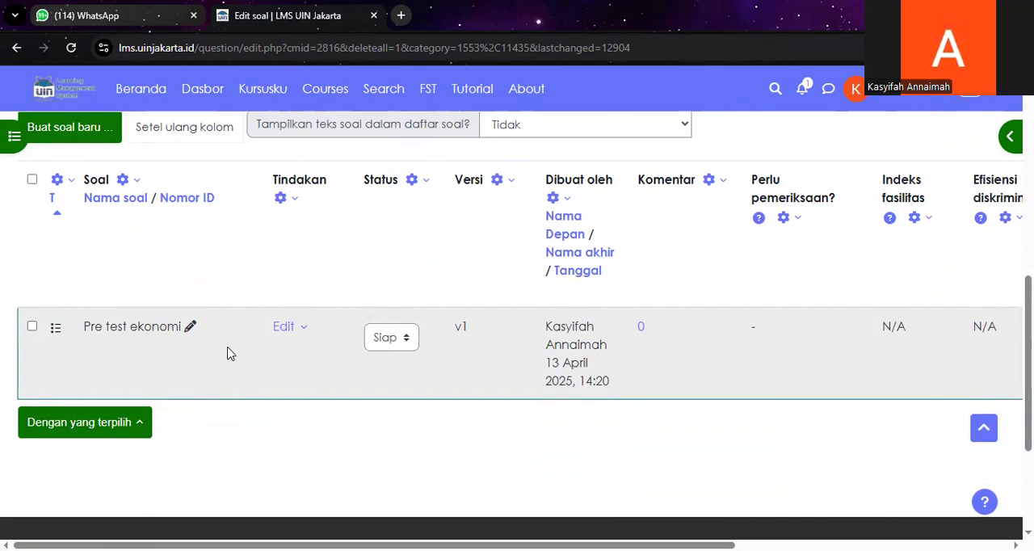
Step: Open the preview of the question "Pre test ekonomi" from the question bank
click(281, 331)
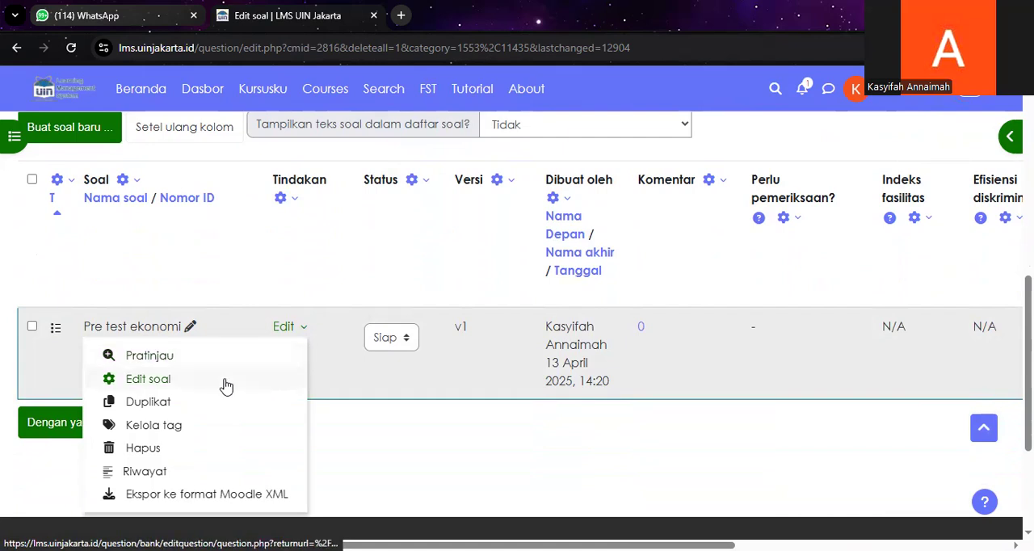
click(149, 363)
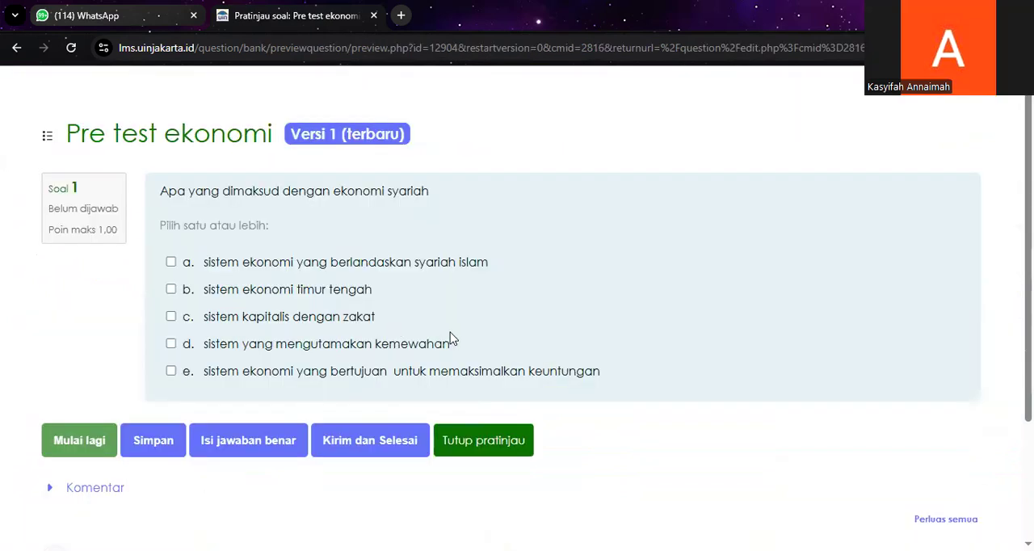